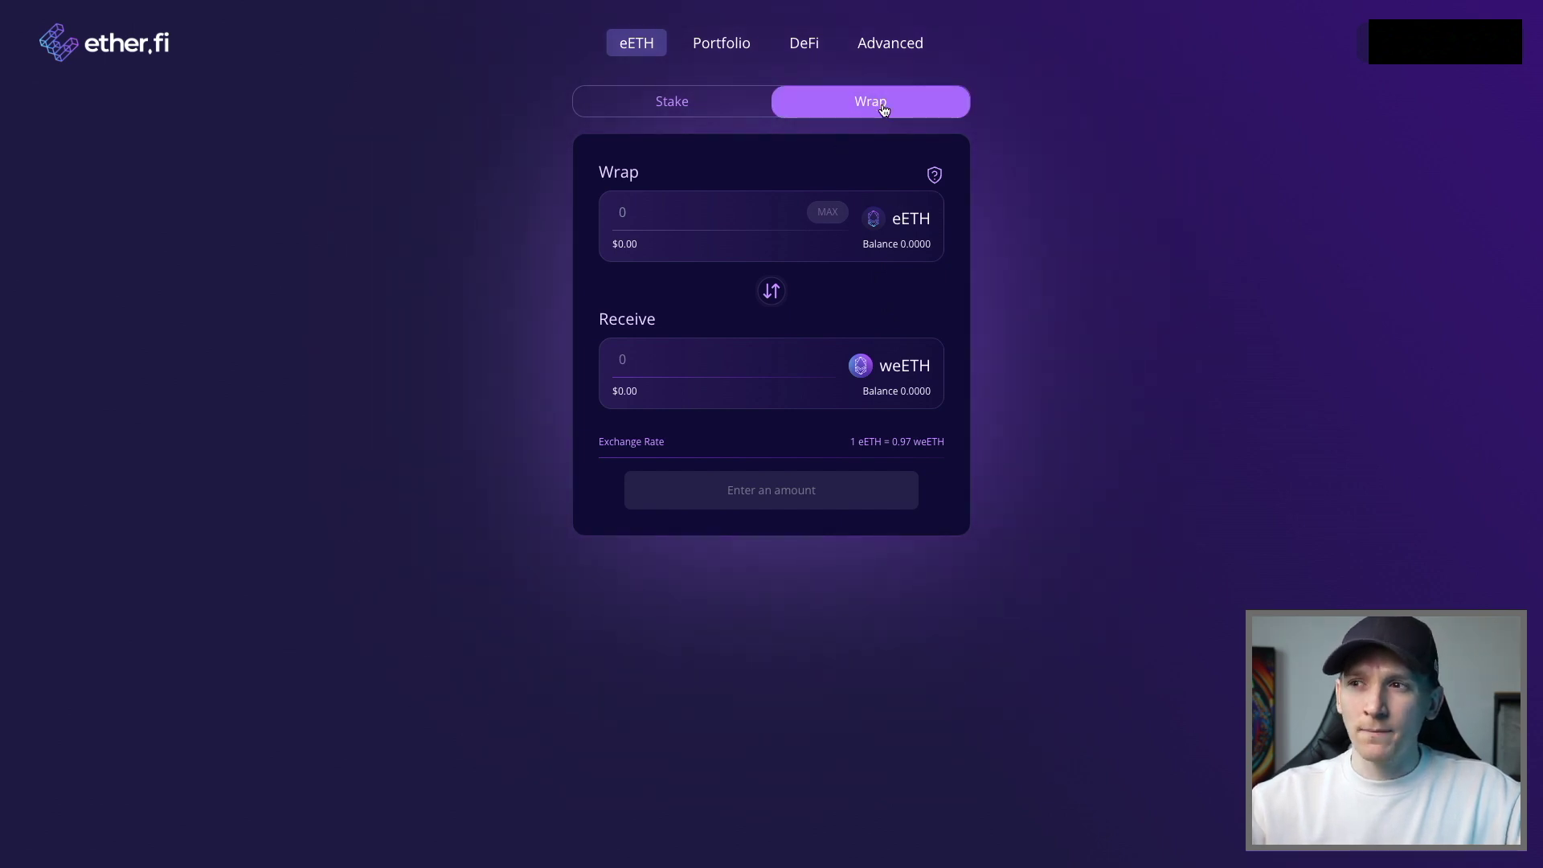
Reverse the wrap form's direction to unwrap weETH into eETH.
{"action": "left_click", "coordinate": [775, 294]}
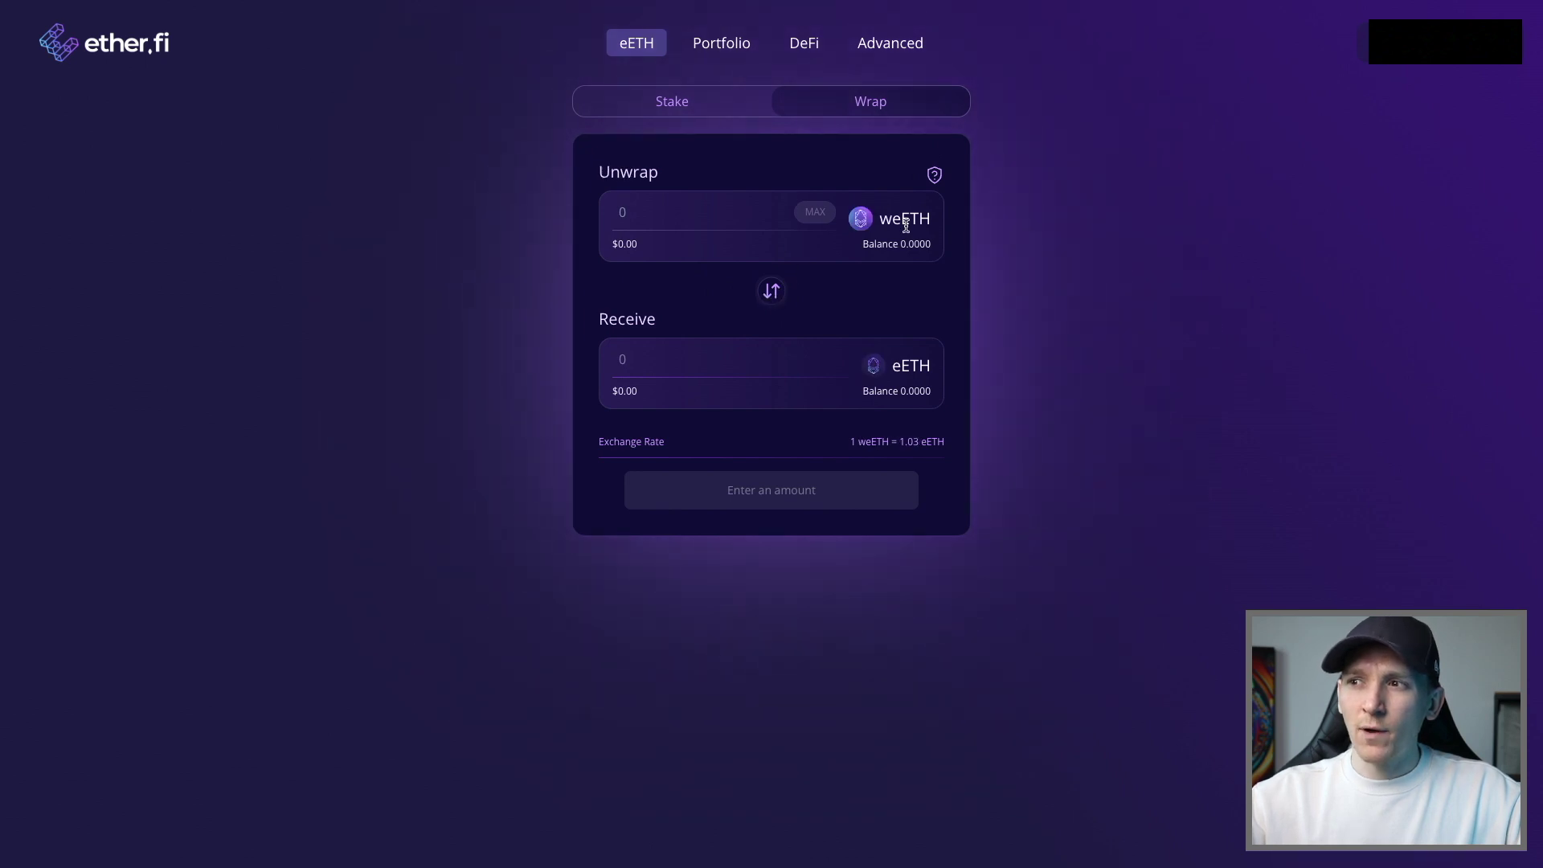
{"action": "left_click_drag", "start_coordinate": [599, 171], "coordinate": [656, 169]}
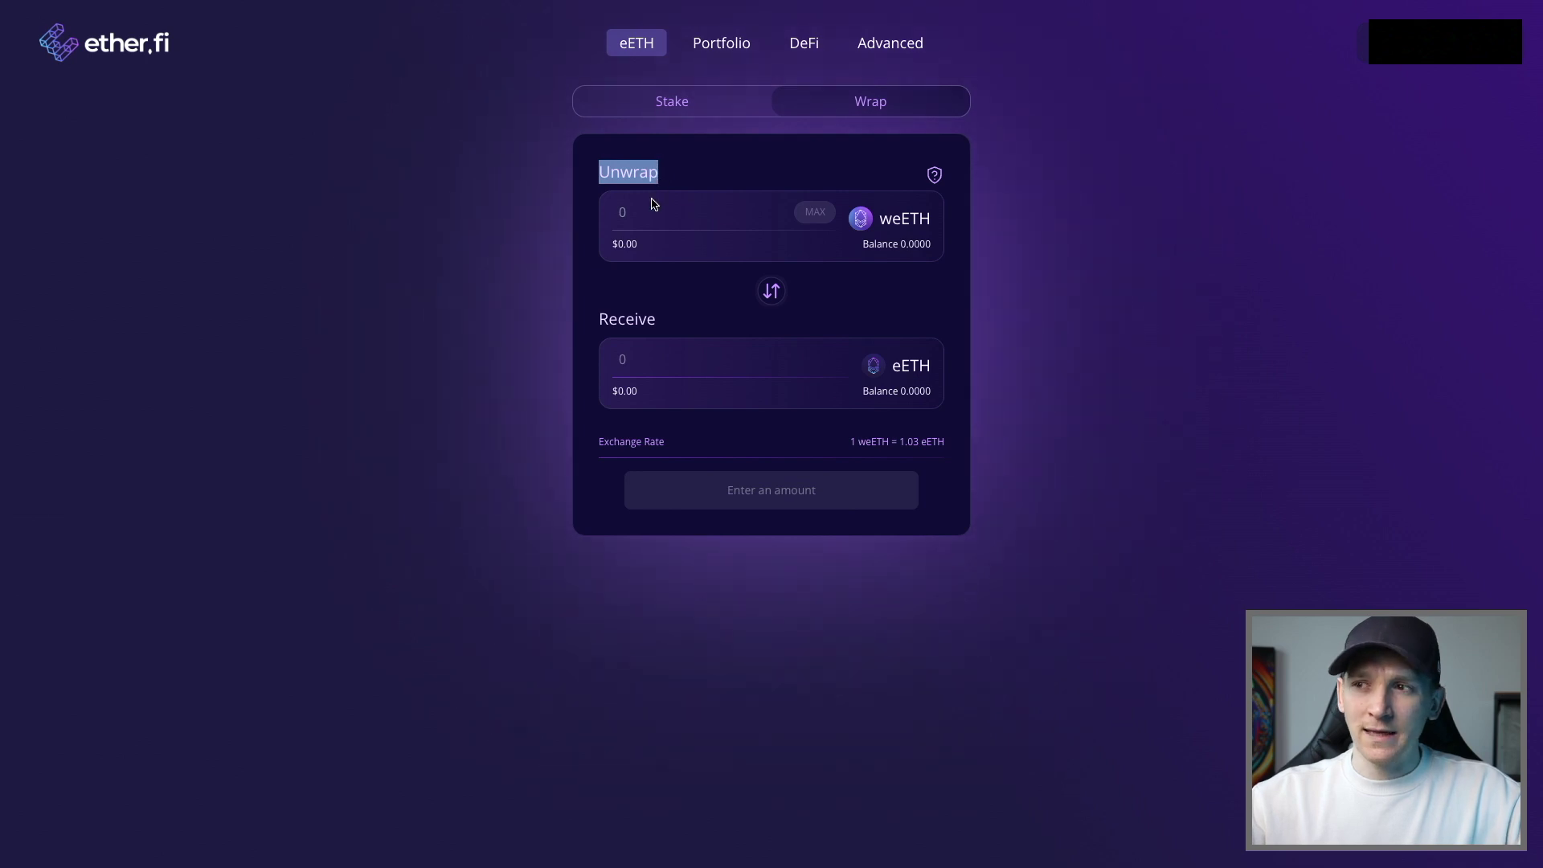
{"action": "left_click", "coordinate": [627, 214]}
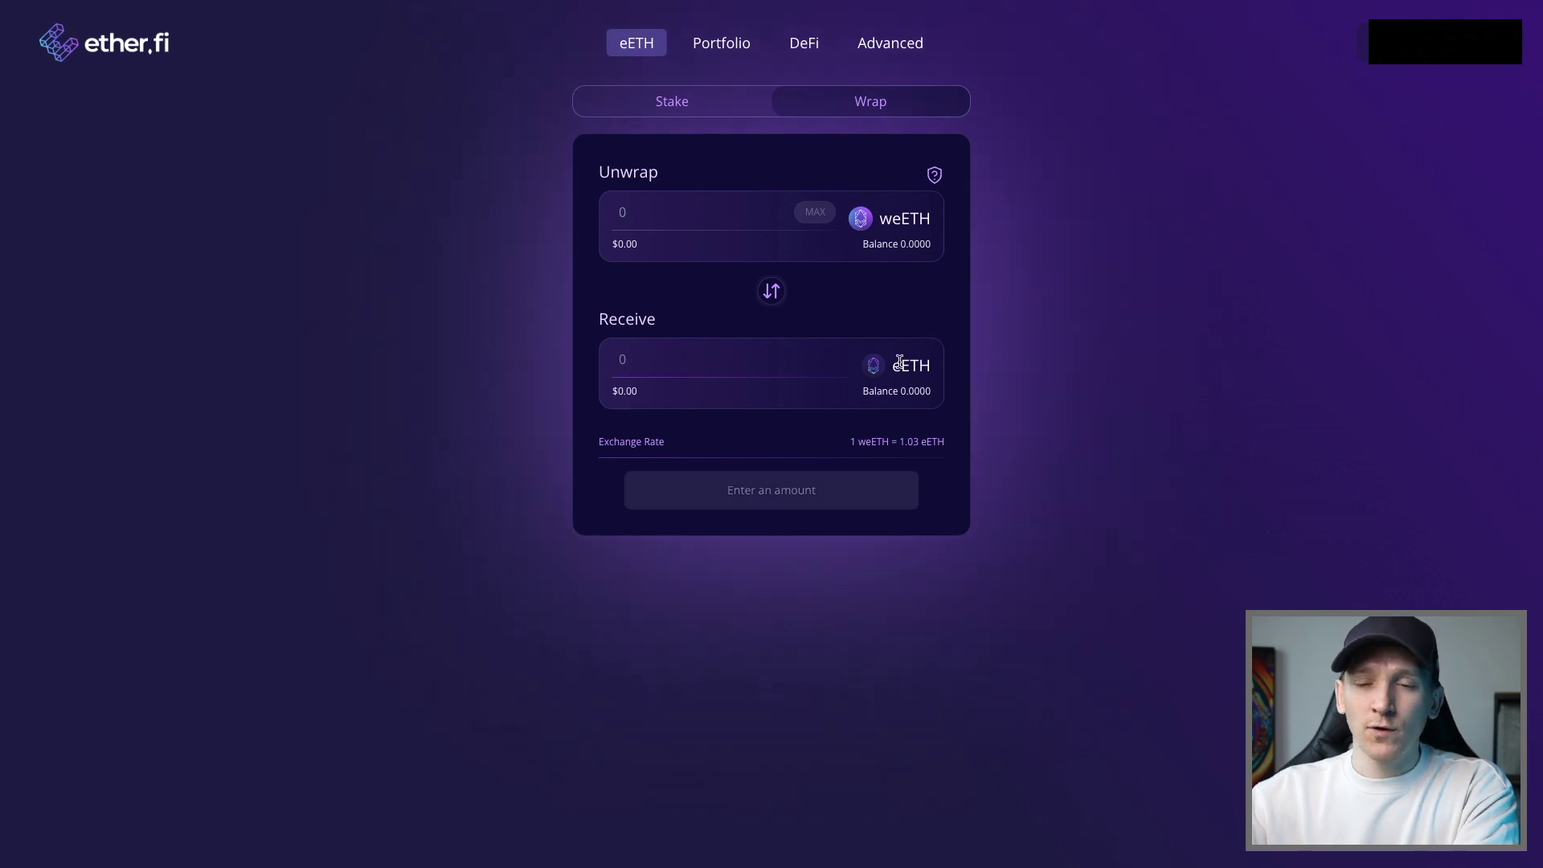
Switch to the staking form and reverse its direction to withdraw eETH into ETH.
{"action": "left_click", "coordinate": [672, 105]}
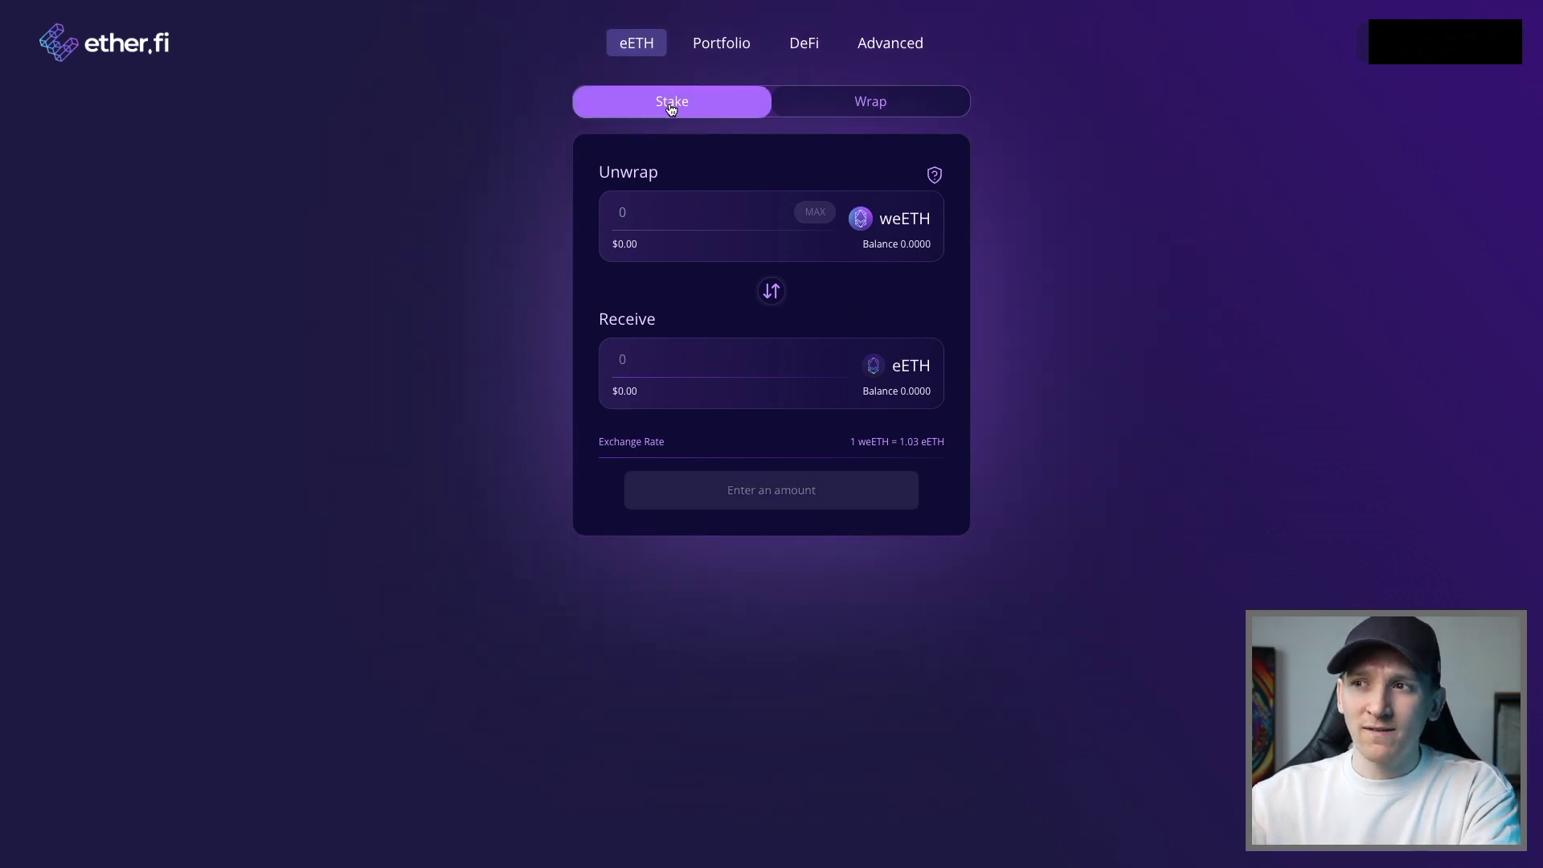
{"action": "left_click", "coordinate": [772, 294]}
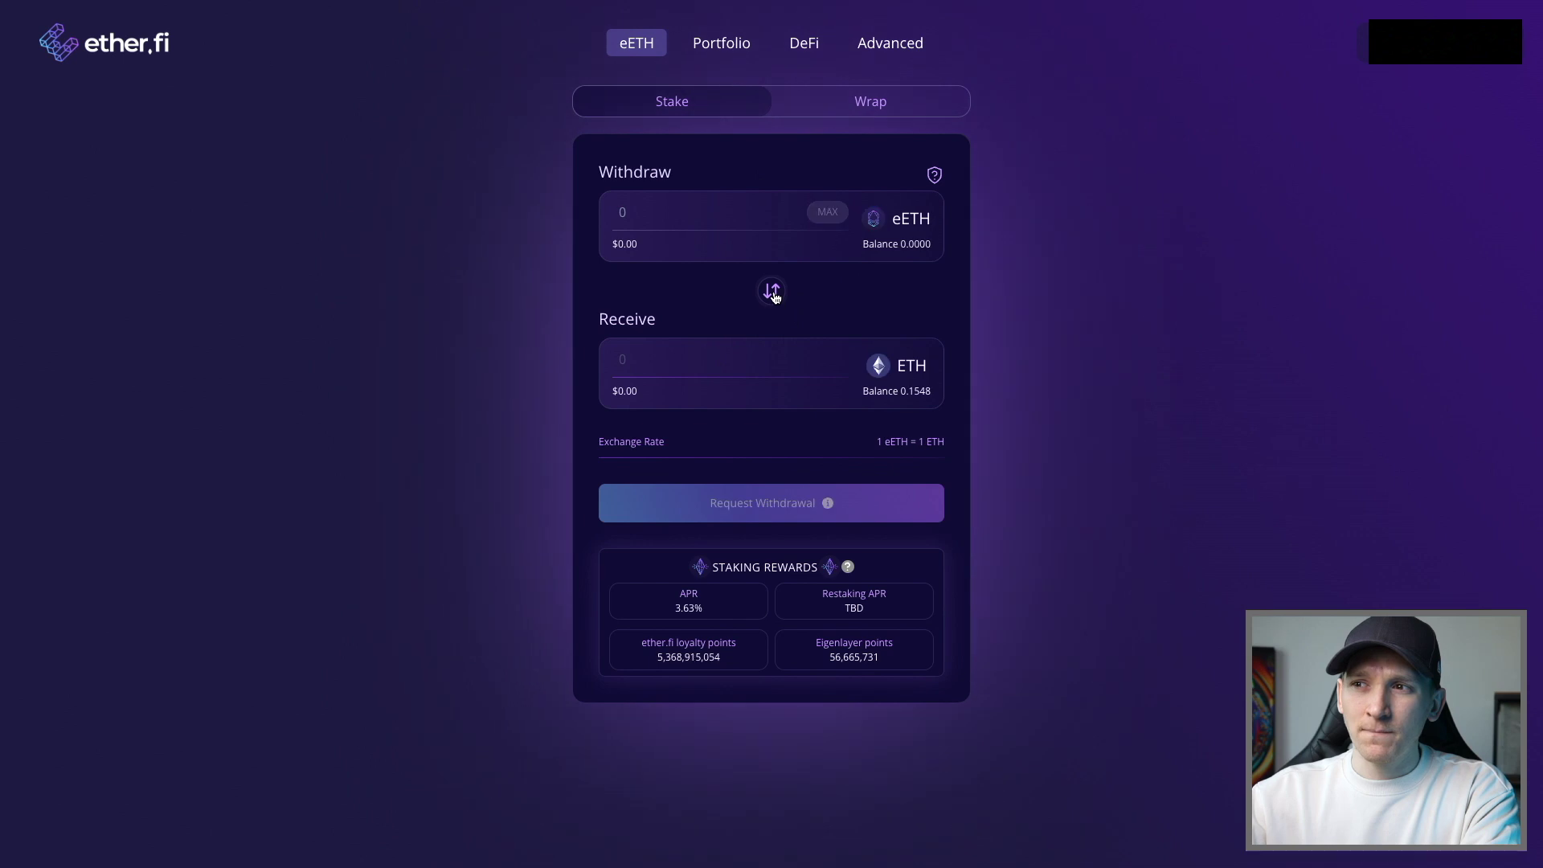
{"action": "left_click_drag", "start_coordinate": [597, 171], "coordinate": [692, 170]}
{"action": "left_click", "coordinate": [966, 216]}
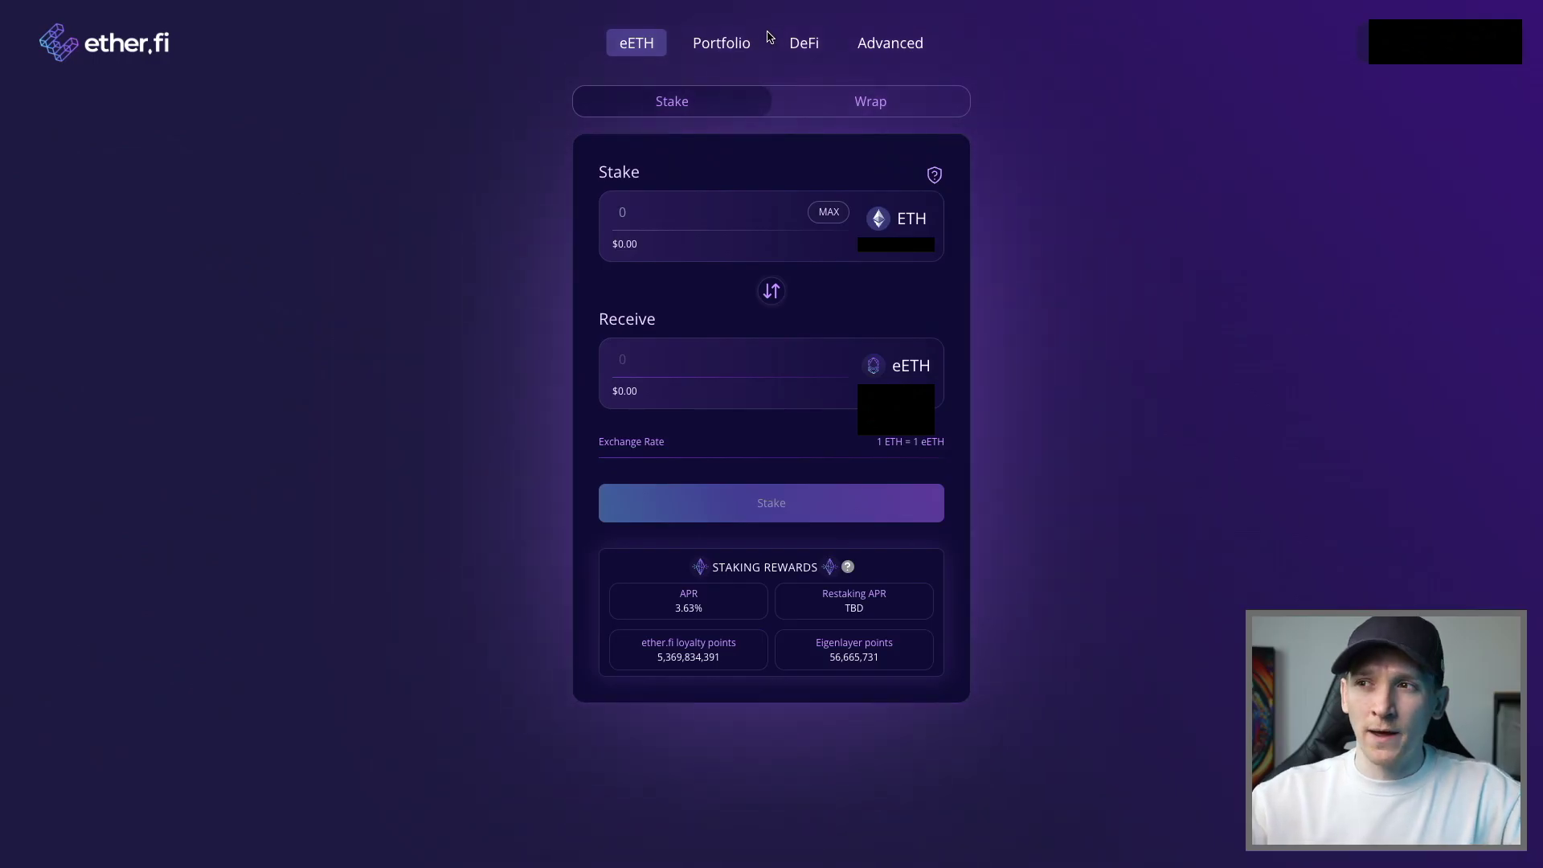
Open the Curve weETH-WETH pool from the ether.fi portfolio and set its weETH deposit amount to 1.
{"action": "left_click", "coordinate": [734, 54]}
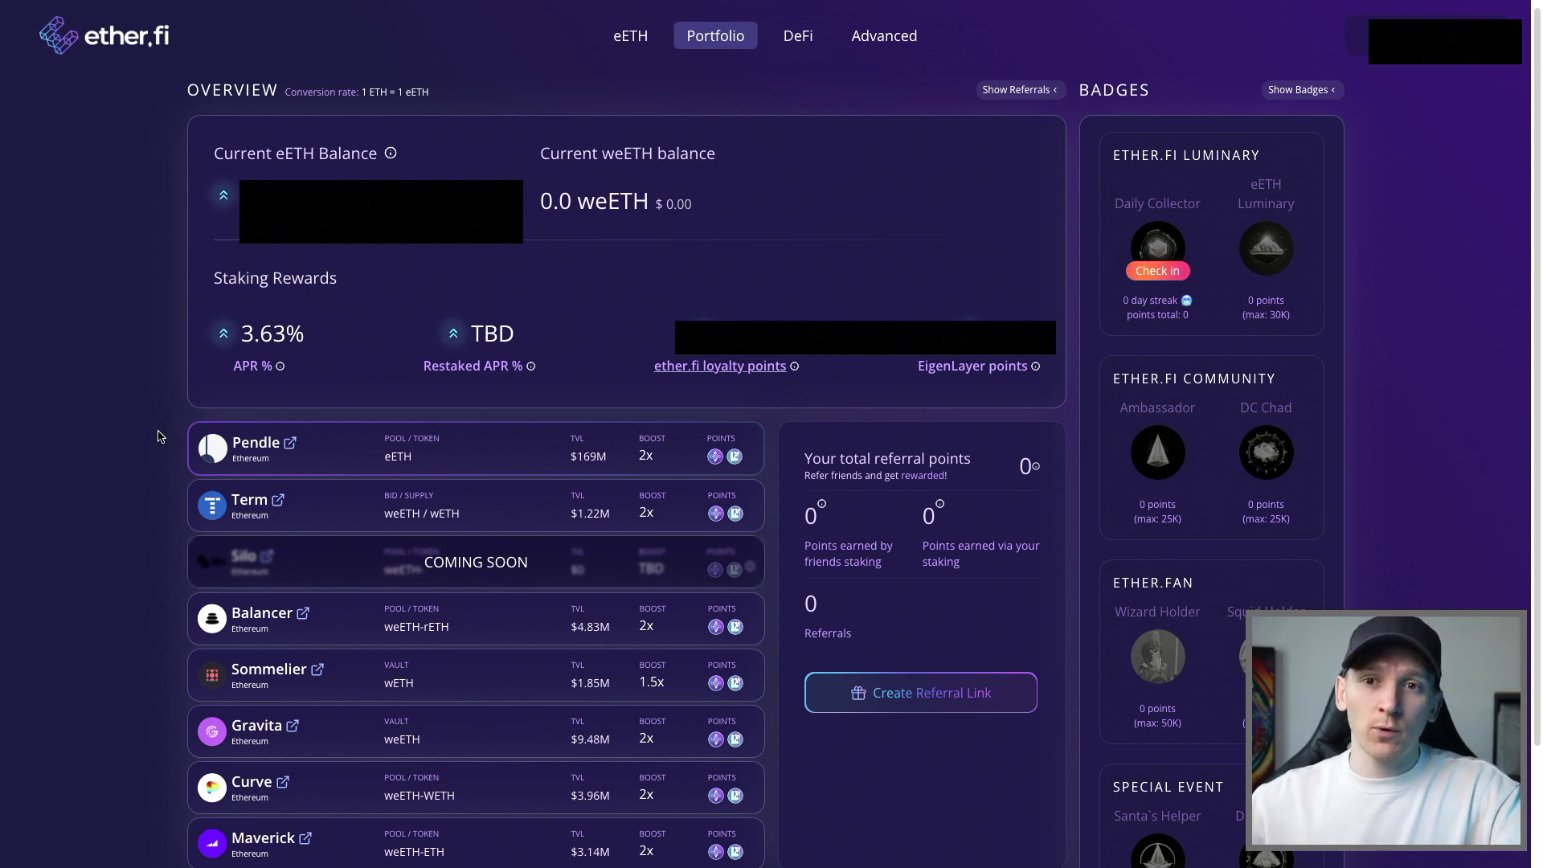
{"action": "left_click", "coordinate": [273, 781]}
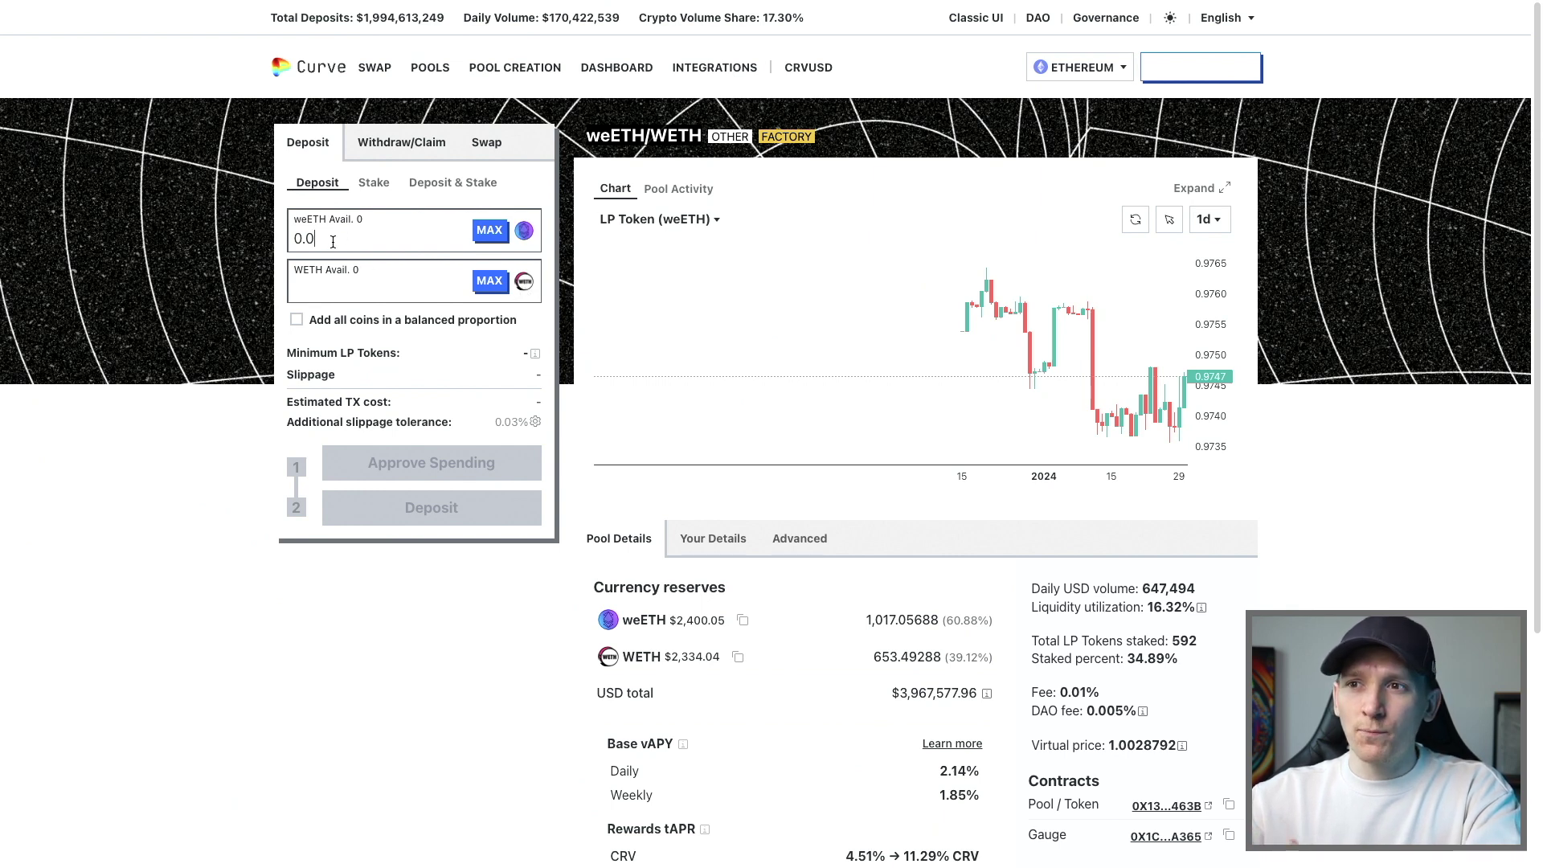
{"action": "left_click_drag", "start_coordinate": [318, 239], "coordinate": [291, 240]}
{"action": "type", "text": "1"}
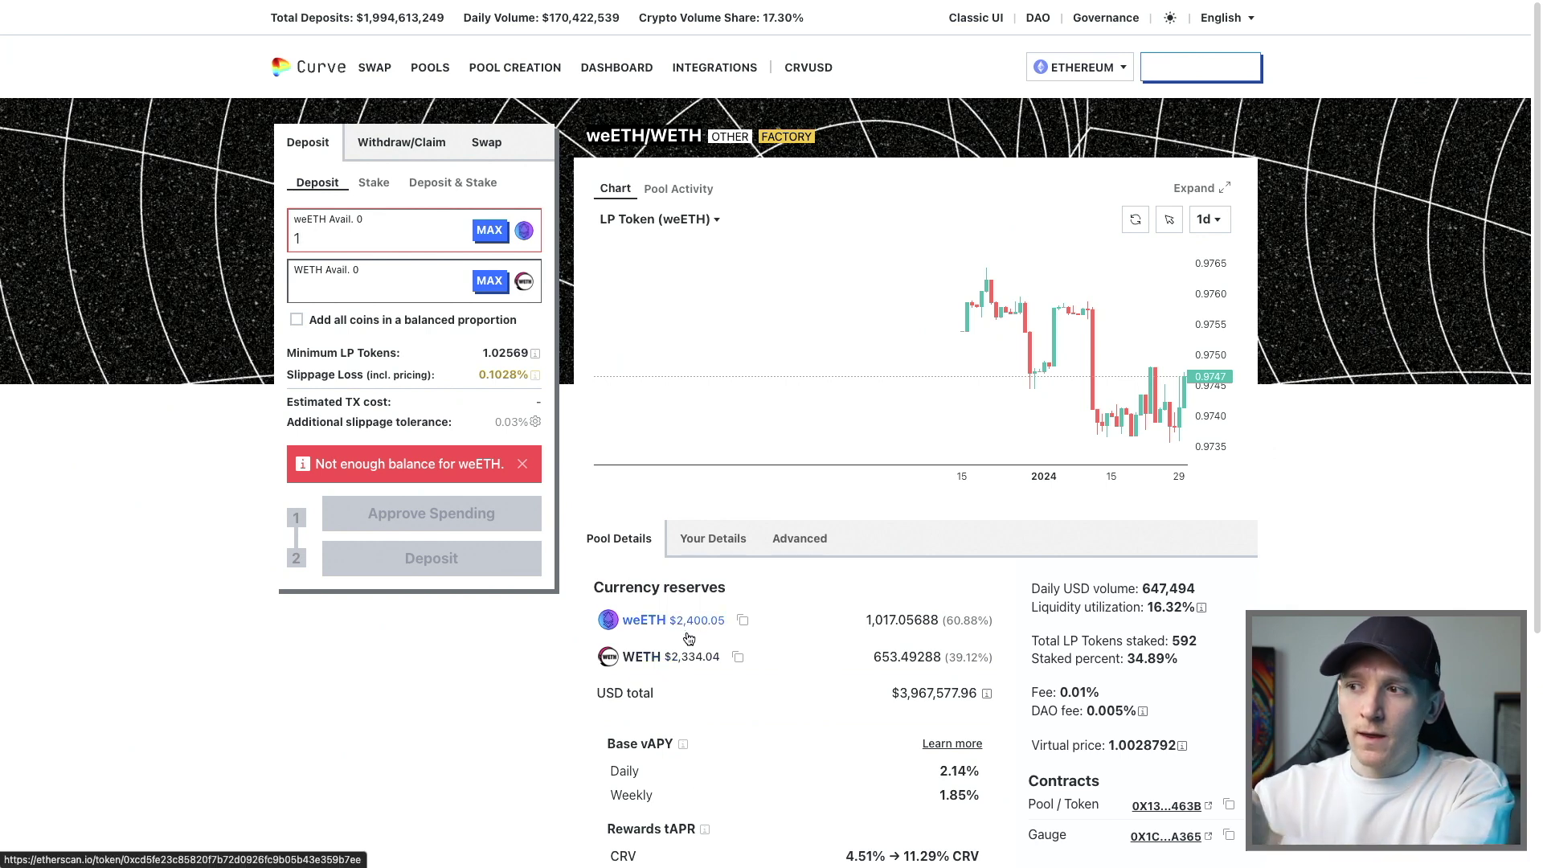
Examine the weETH/WETH pool's currency reserves, base vAPY and CRV rewards alongside the deposit form.
{"action": "scroll", "coordinate": [1375, 603], "scroll_direction": "down", "scroll_amount": 2}
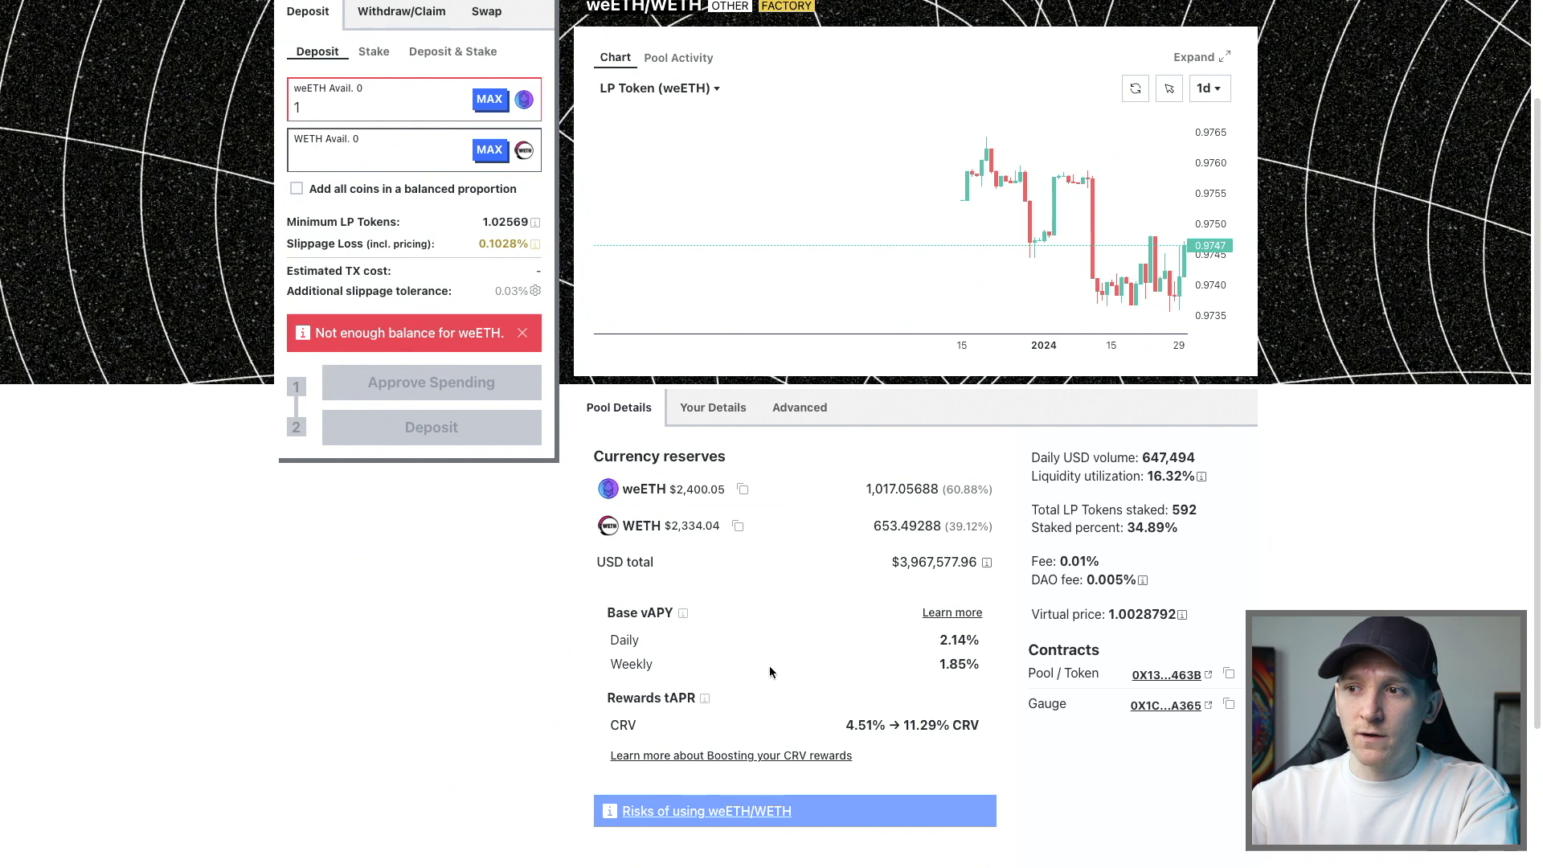
{"action": "scroll", "coordinate": [869, 645], "scroll_direction": "down", "scroll_amount": 1}
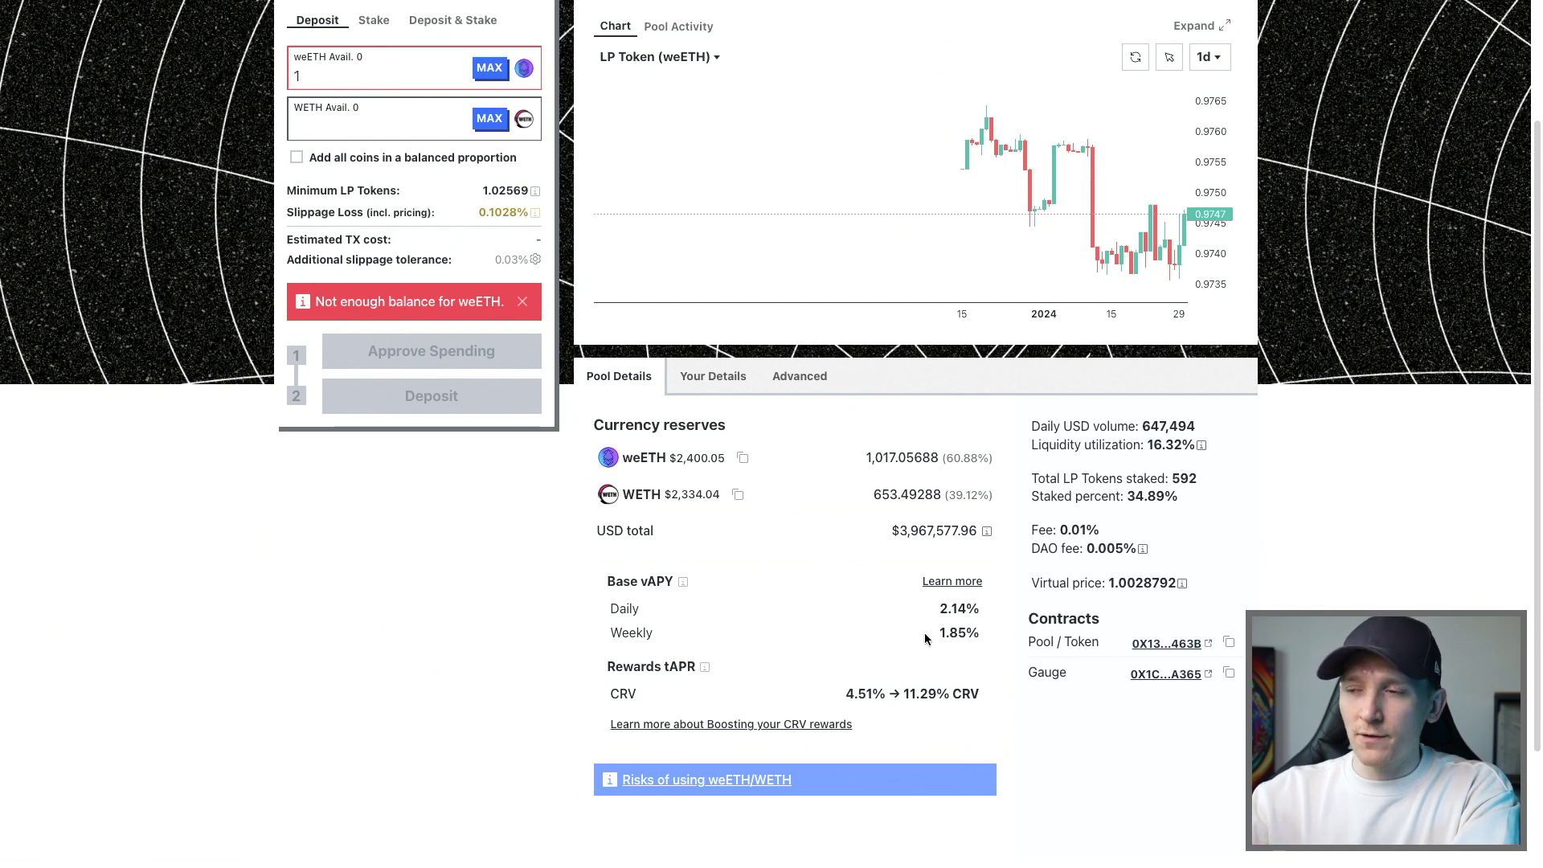
{"action": "scroll", "coordinate": [926, 636], "scroll_direction": "up", "scroll_amount": 1}
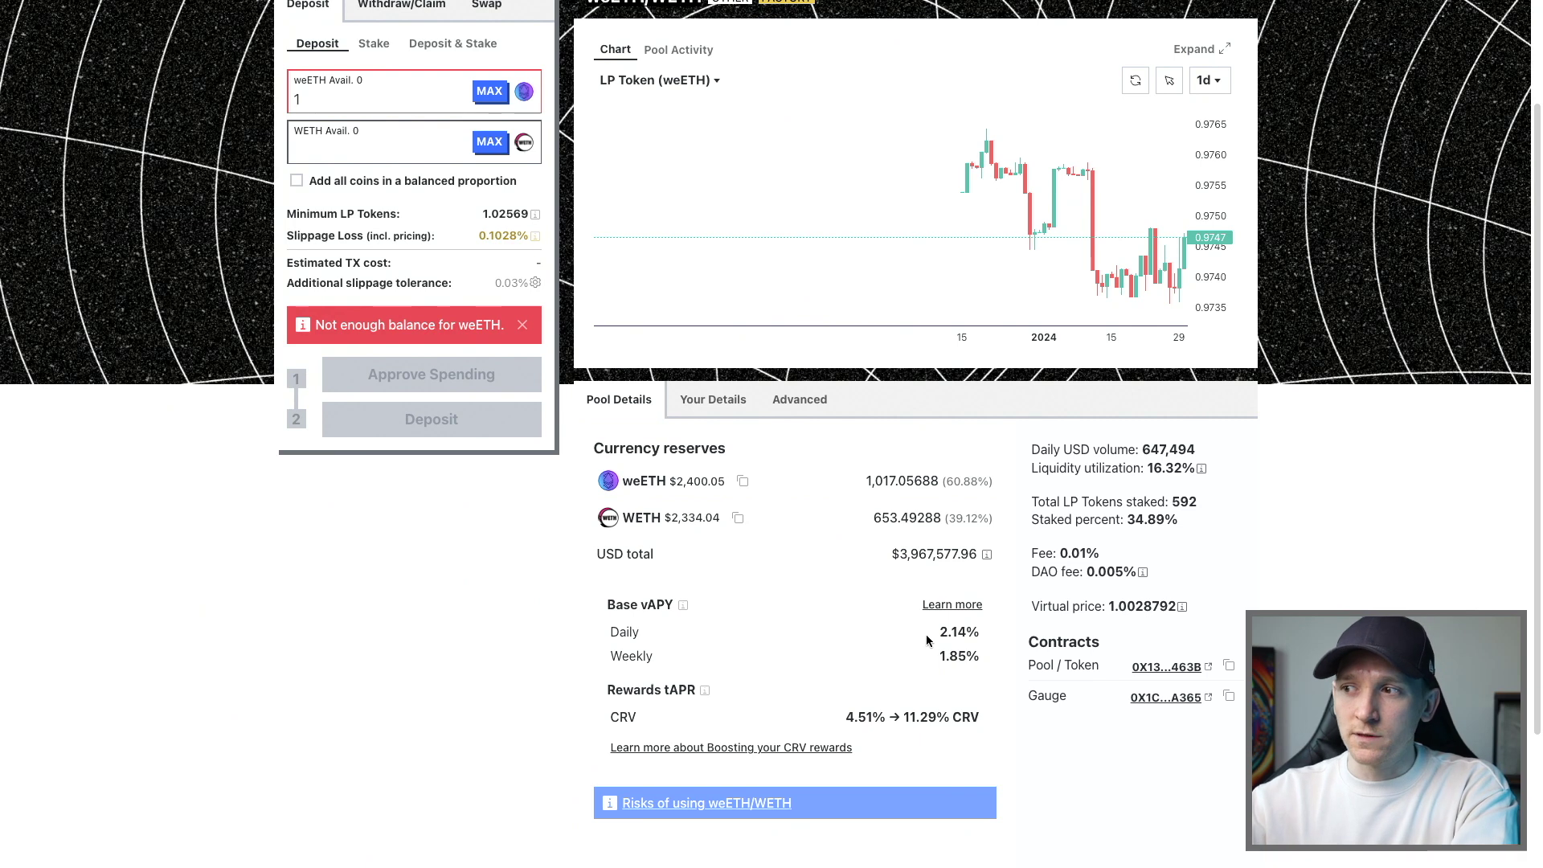
{"action": "scroll", "coordinate": [1302, 522], "scroll_direction": "up", "scroll_amount": 1}
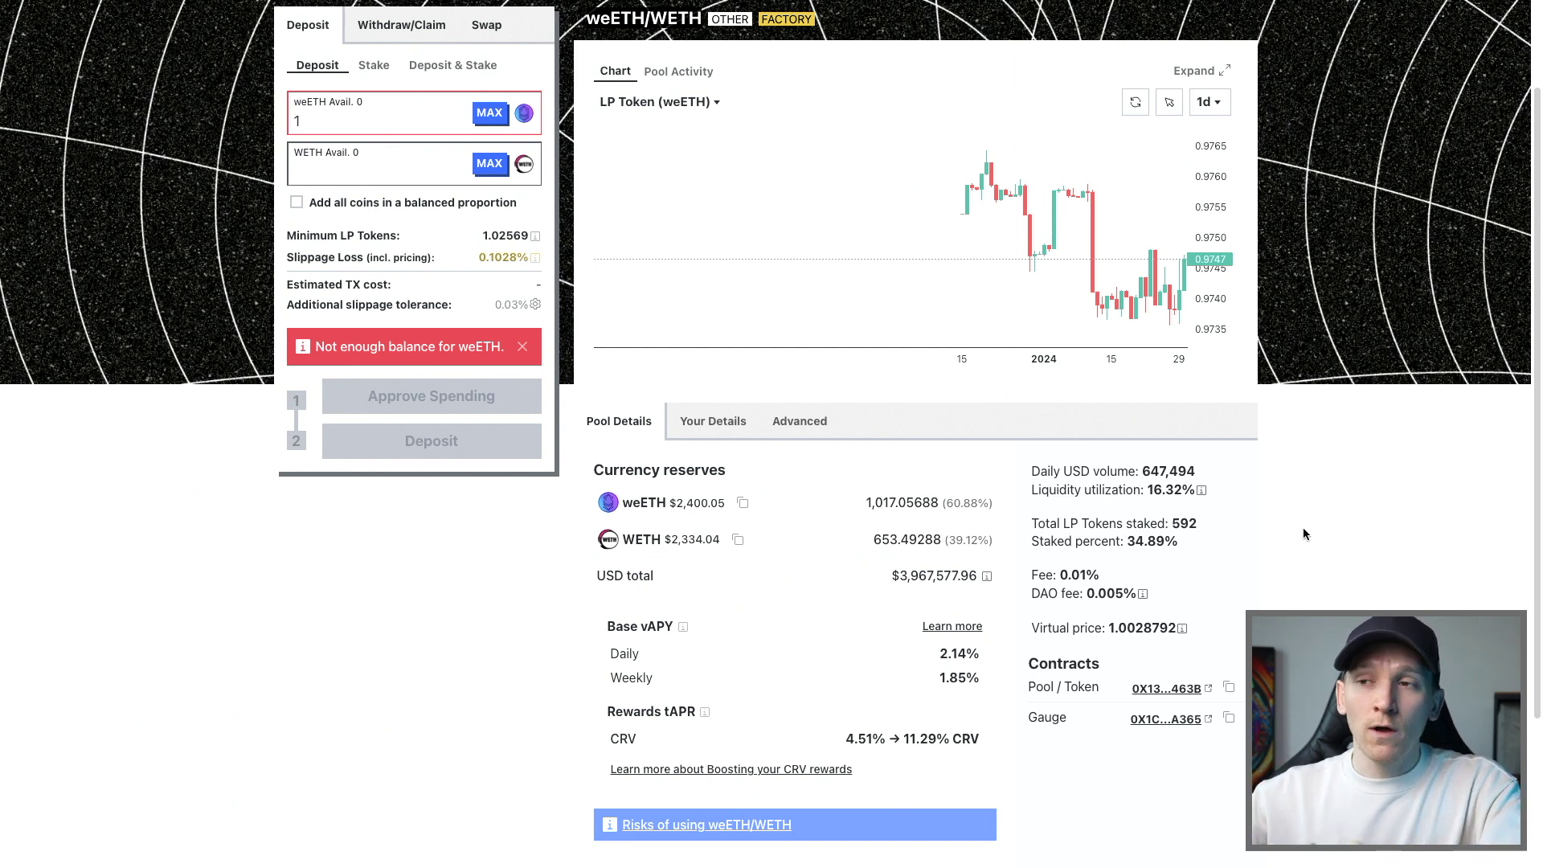
{"action": "scroll", "coordinate": [1304, 529], "scroll_direction": "up", "scroll_amount": 3}
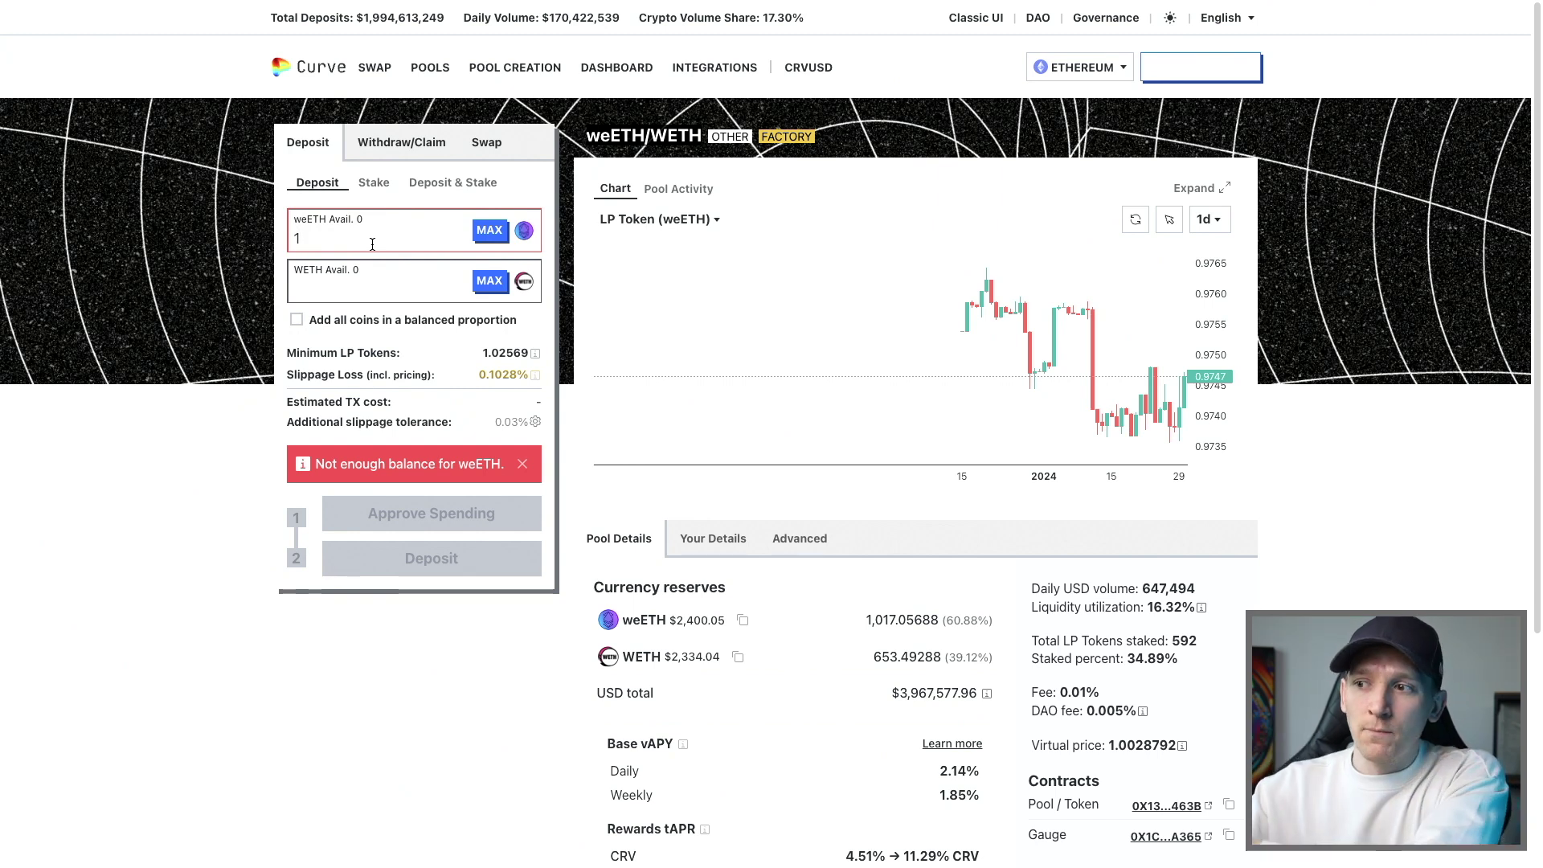
{"action": "scroll", "coordinate": [1323, 532], "scroll_direction": "down", "scroll_amount": 1}
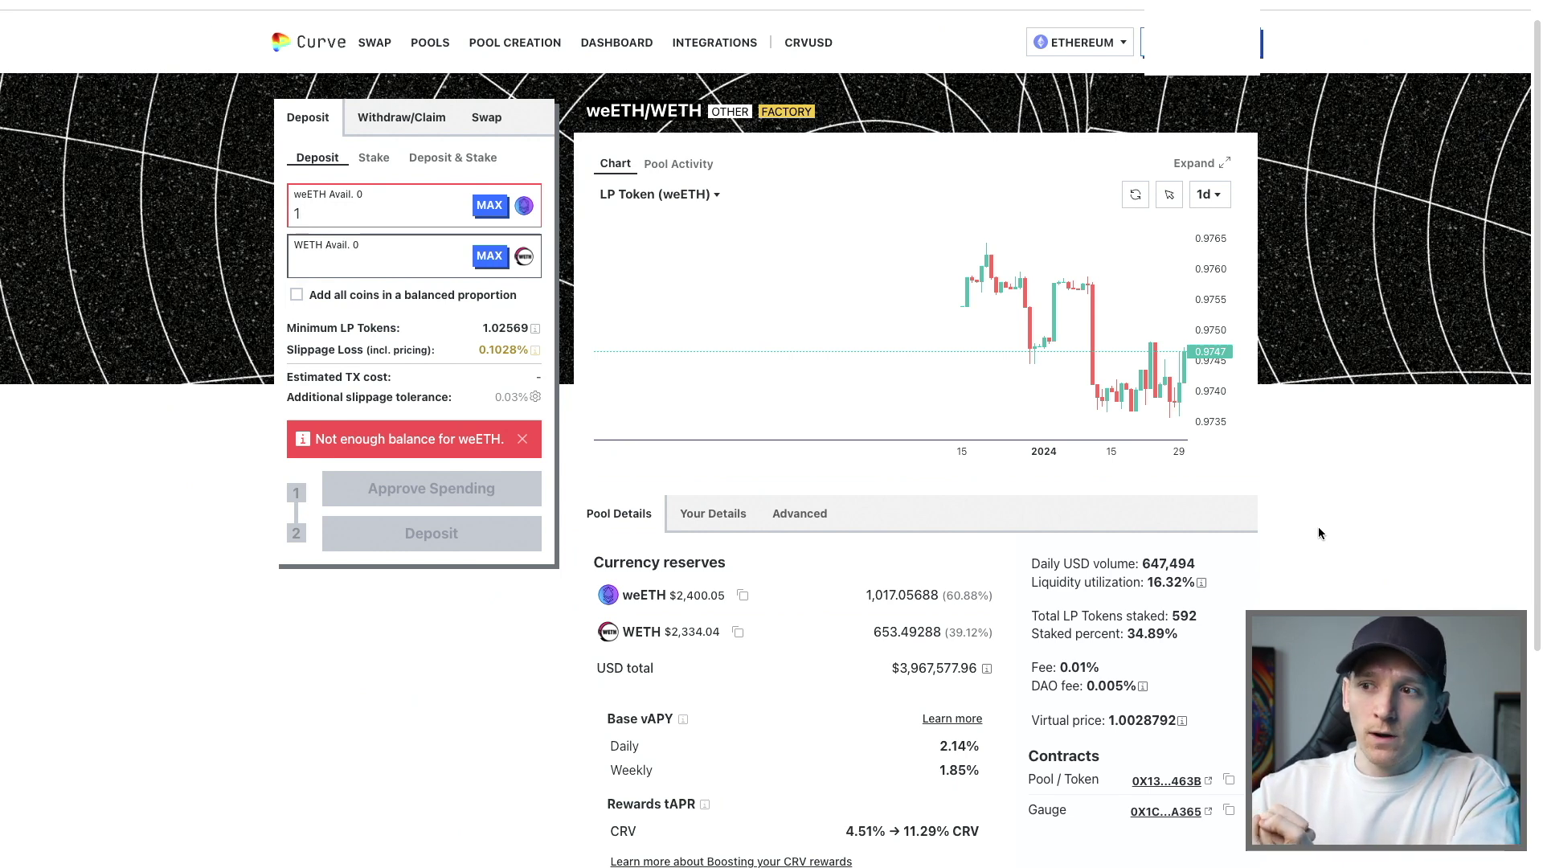
{"action": "scroll", "coordinate": [1315, 528], "scroll_direction": "down", "scroll_amount": 3}
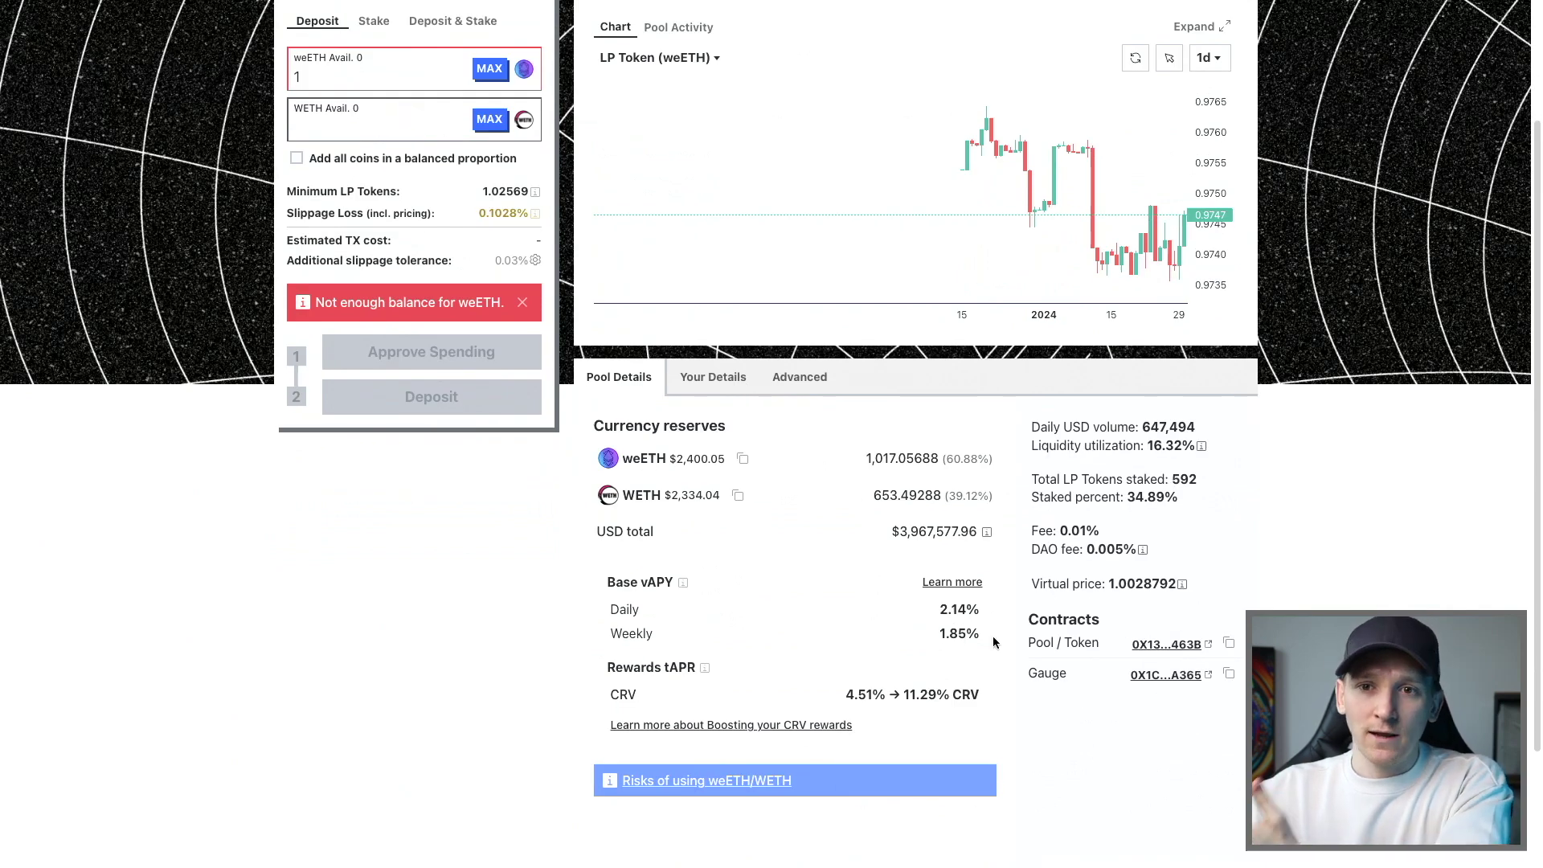
{"action": "scroll", "coordinate": [1286, 519], "scroll_direction": "up", "scroll_amount": 2}
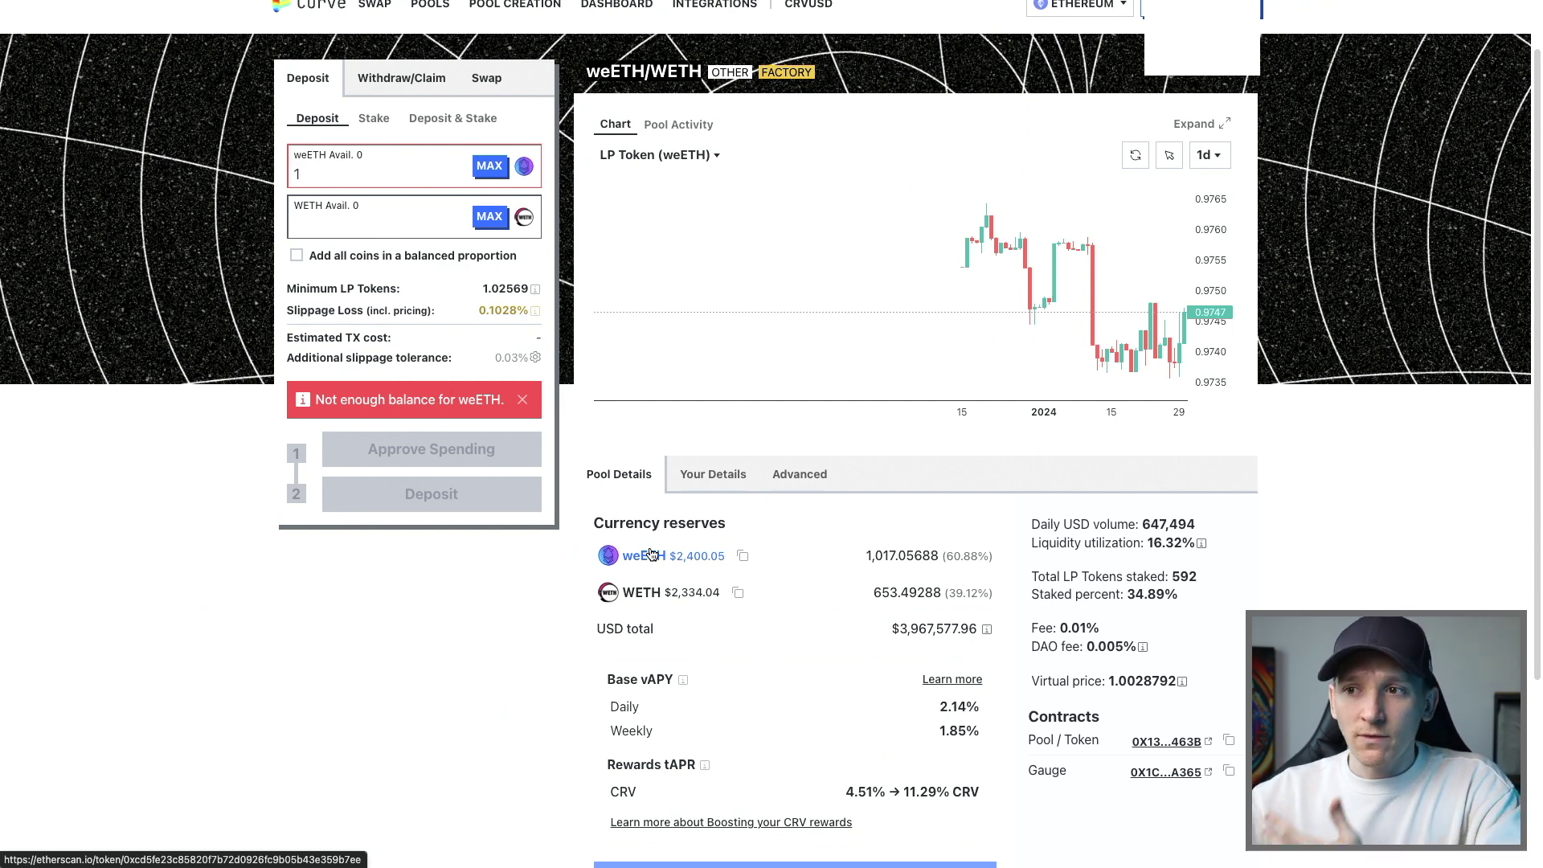
{"action": "scroll", "coordinate": [225, 623], "scroll_direction": "up", "scroll_amount": 2}
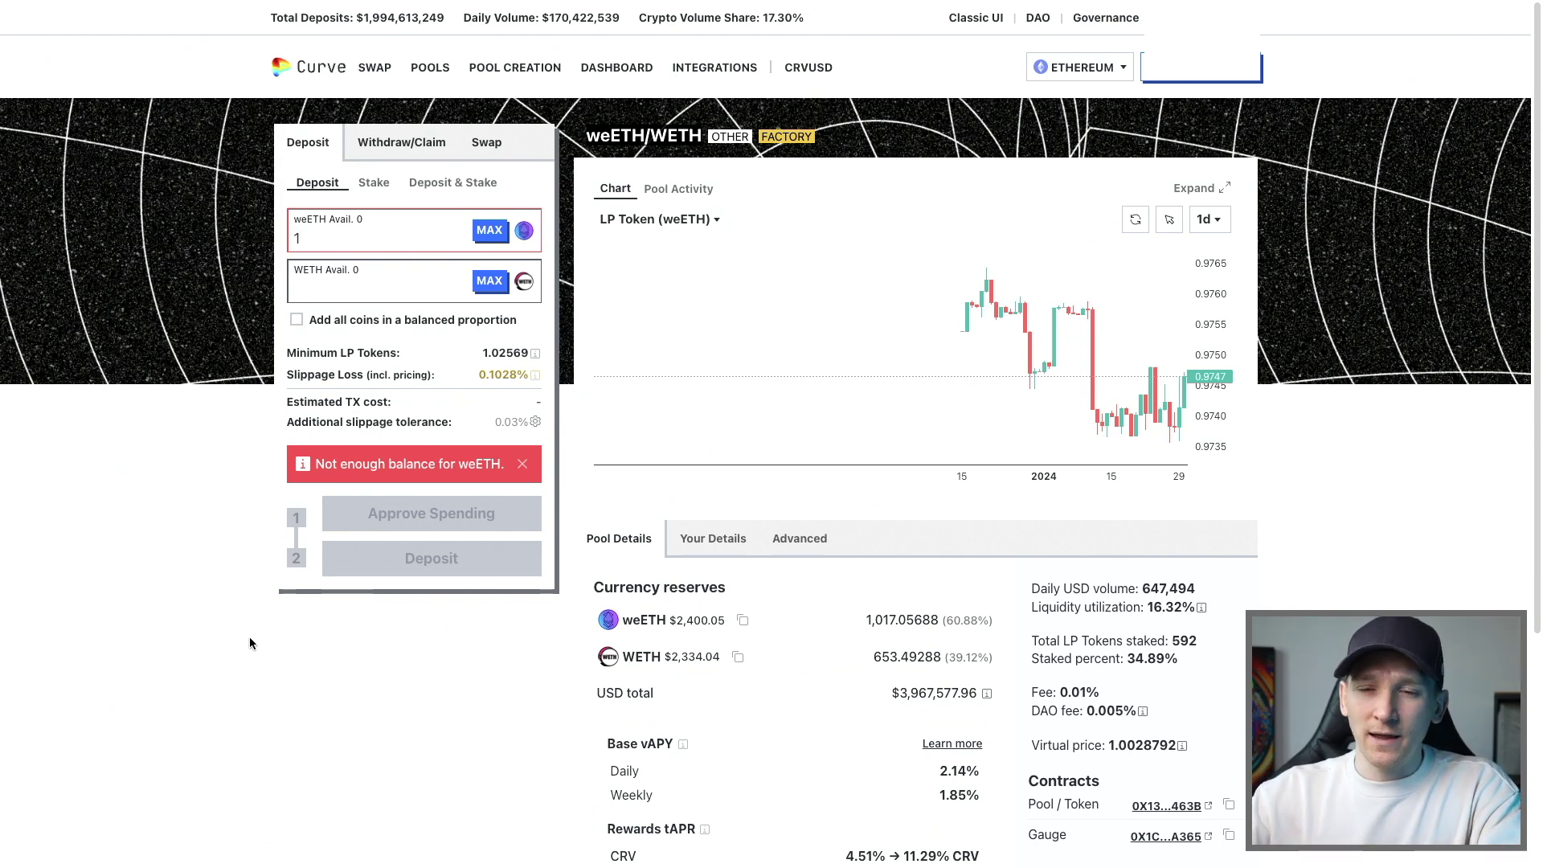
{"action": "scroll", "coordinate": [249, 636], "scroll_direction": "down", "scroll_amount": 1}
{"action": "scroll", "coordinate": [248, 635], "scroll_direction": "down", "scroll_amount": 1}
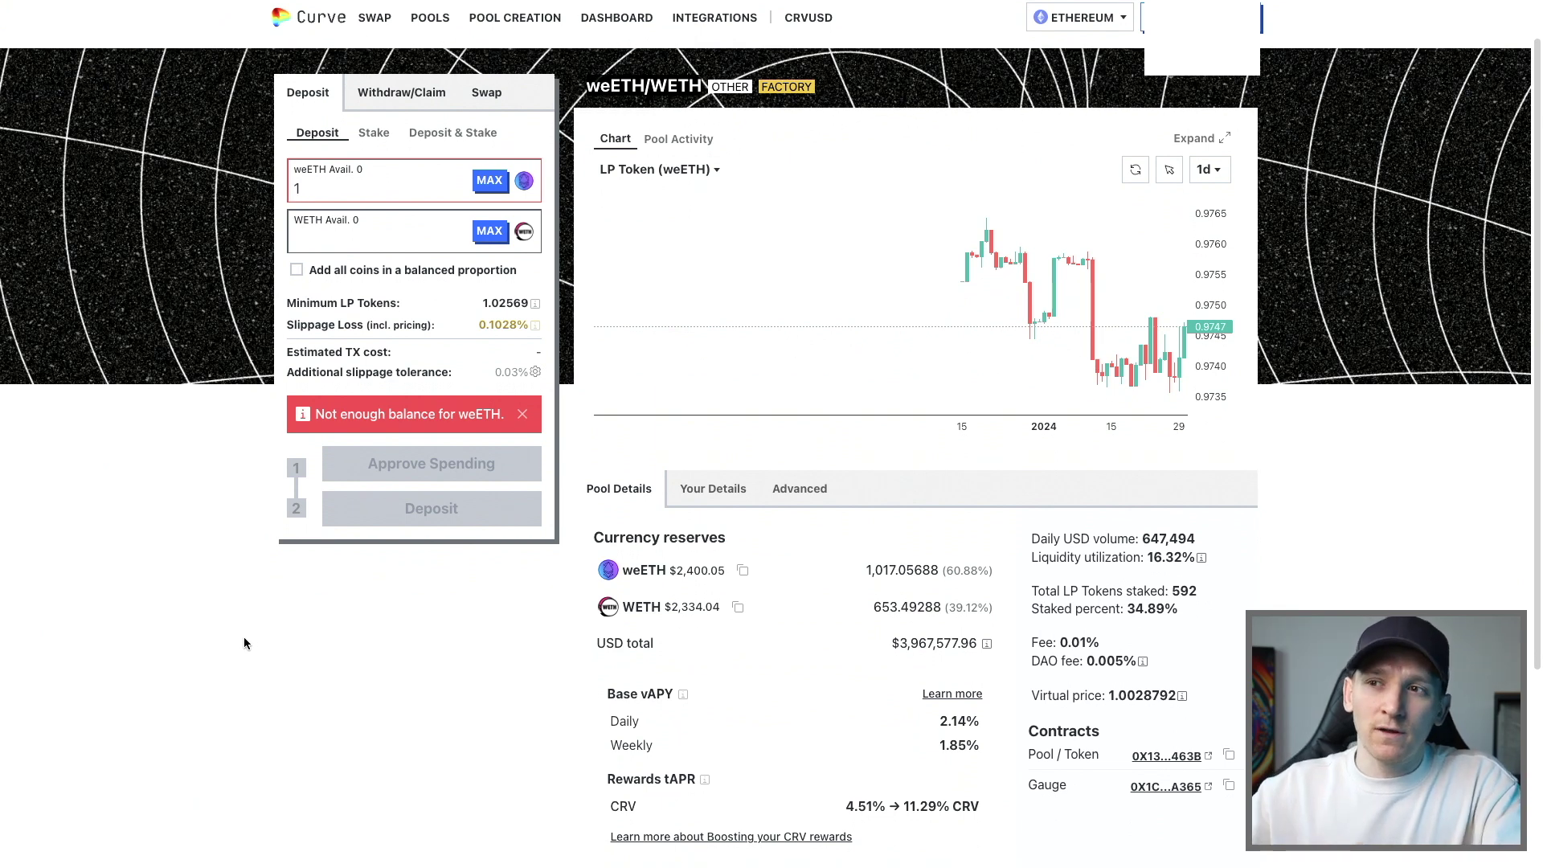
{"action": "scroll", "coordinate": [244, 637], "scroll_direction": "up", "scroll_amount": 1}
Try to deposit the 1 weETH into the Curve pool and dismiss the confirmation dialog without proceeding.
{"action": "left_click_drag", "start_coordinate": [304, 238], "coordinate": [276, 234]}
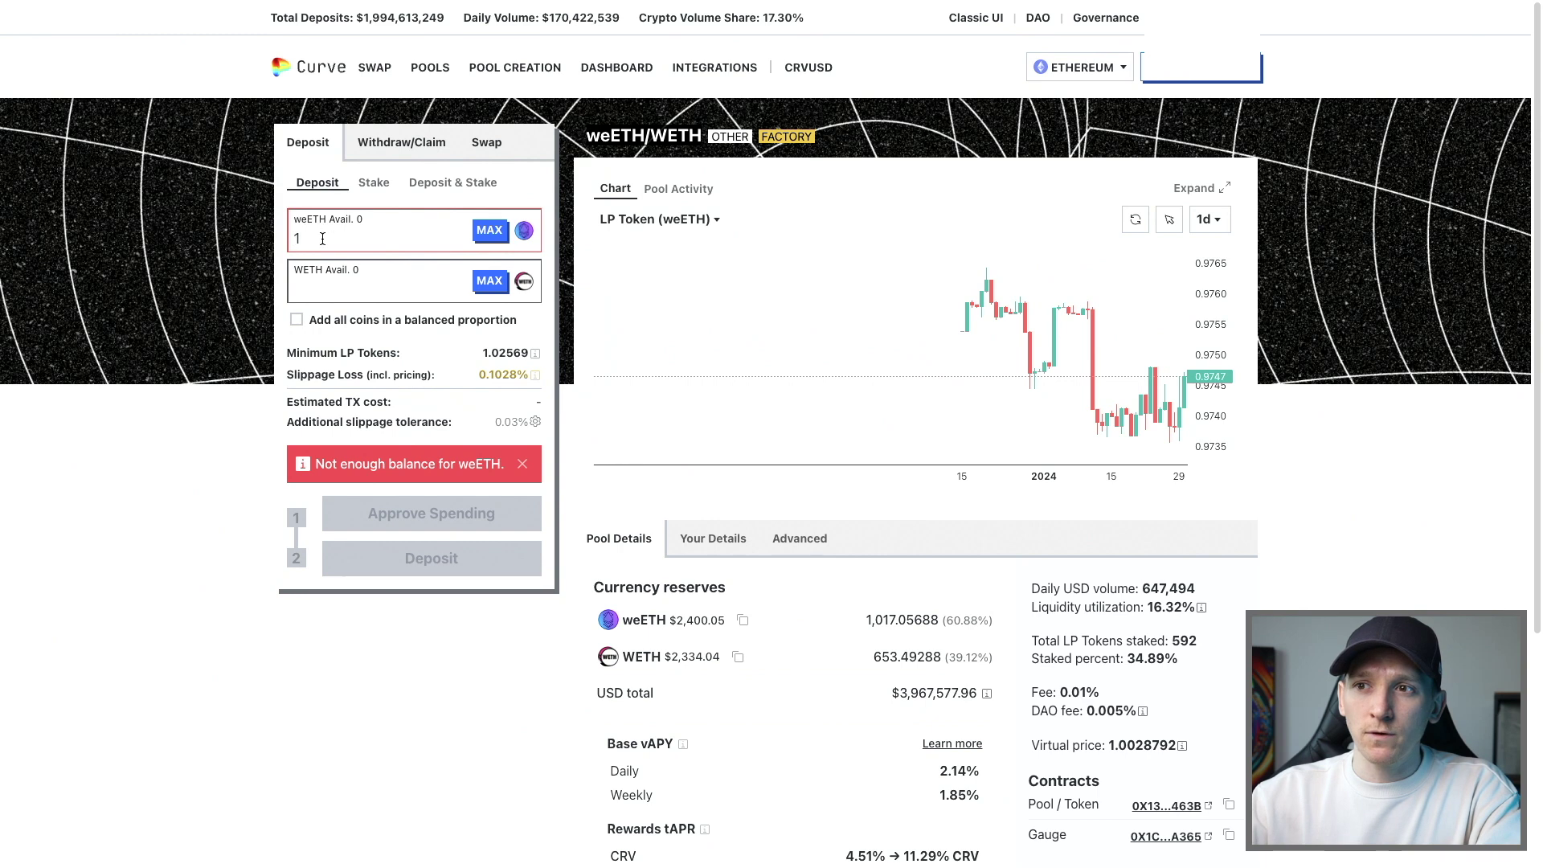
{"action": "left_click", "coordinate": [276, 234]}
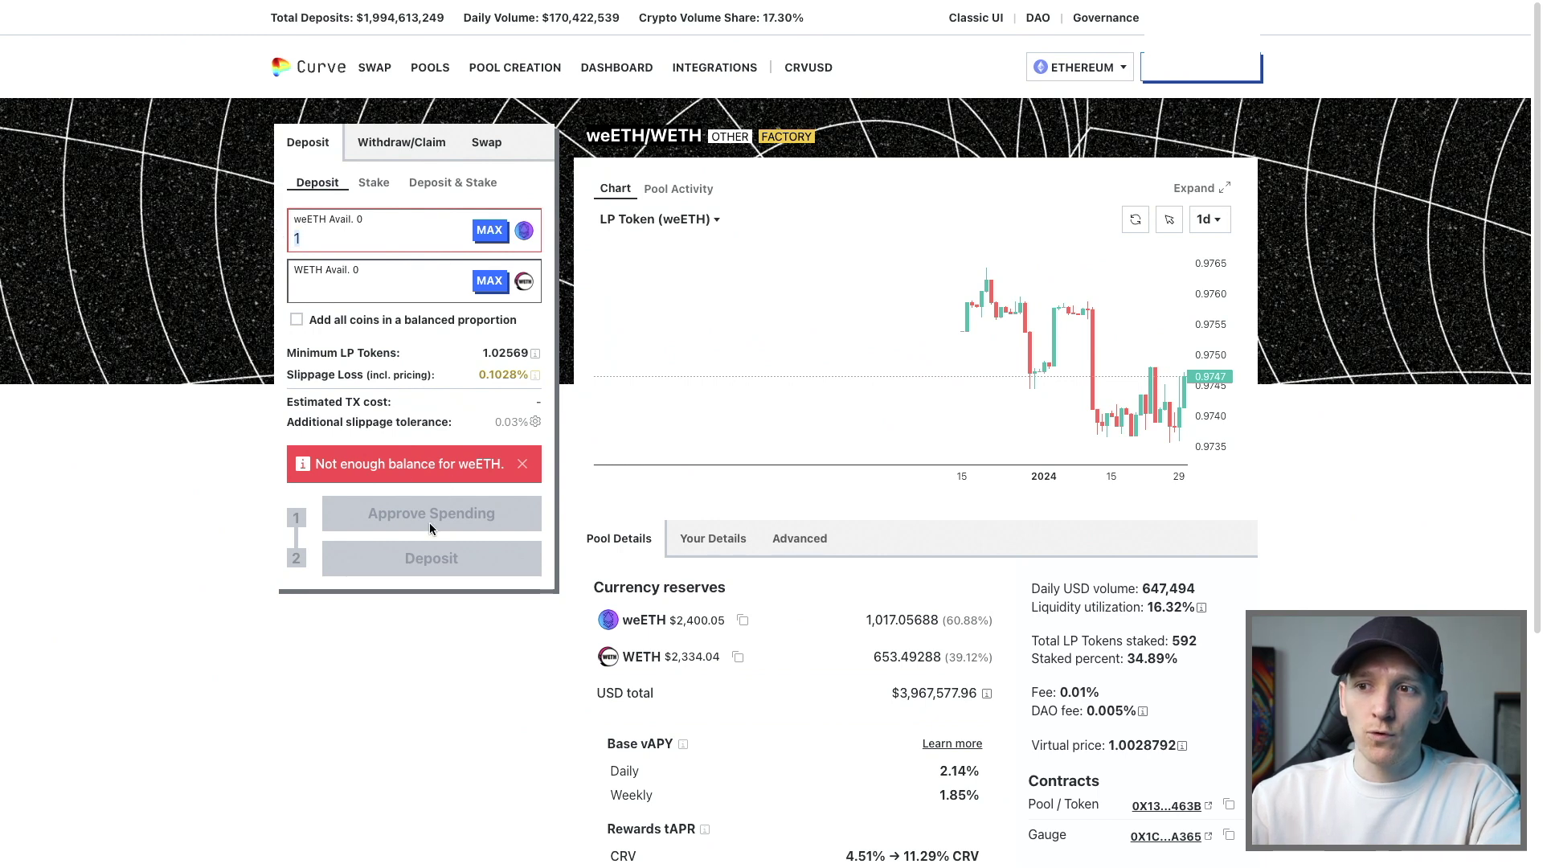
{"action": "left_click", "coordinate": [445, 566]}
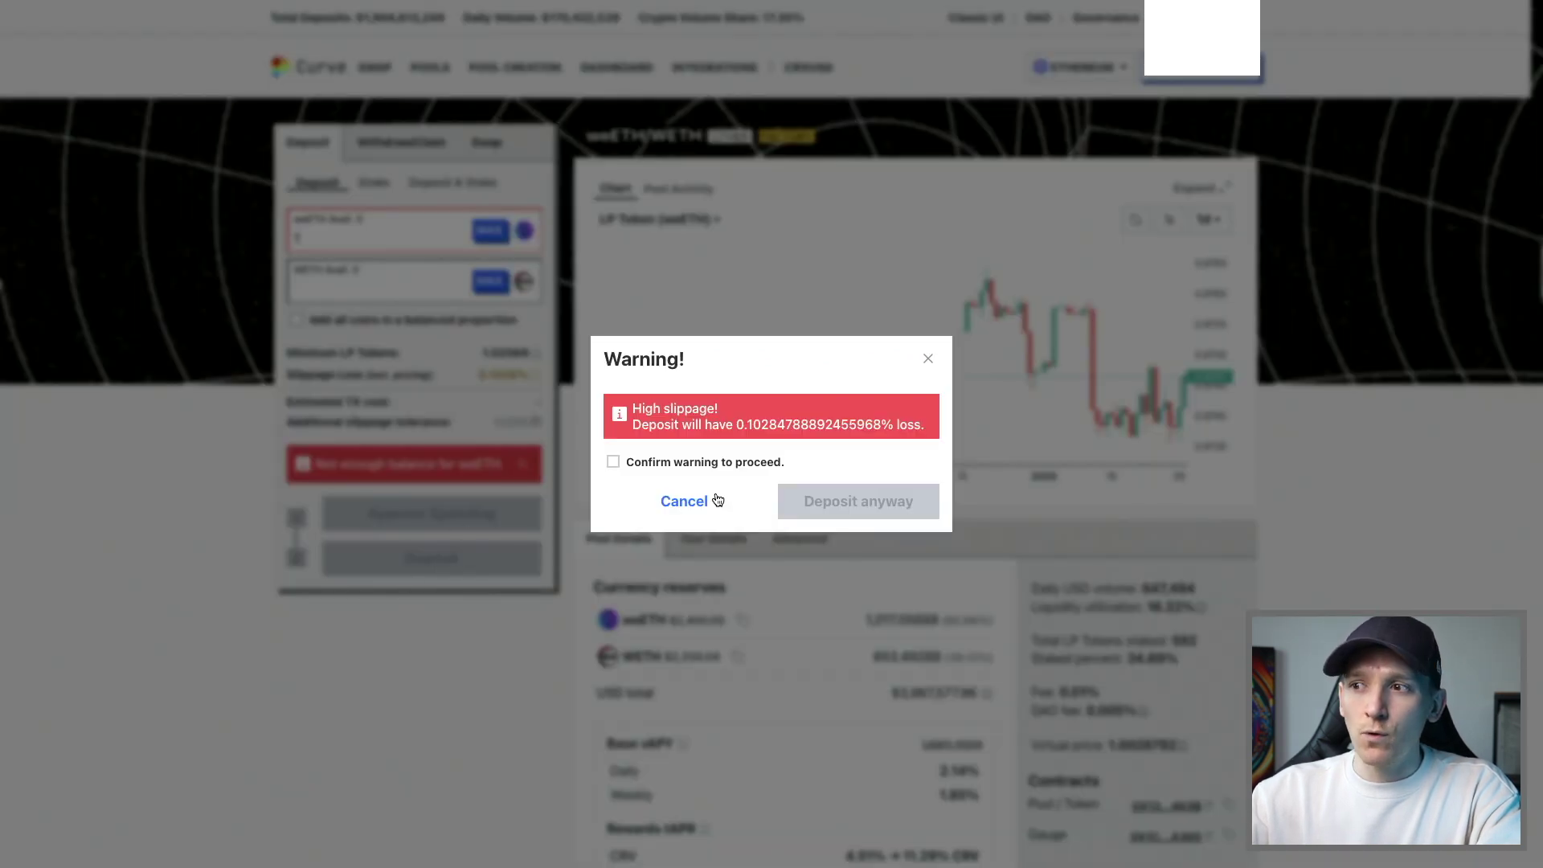
{"action": "left_click", "coordinate": [930, 358]}
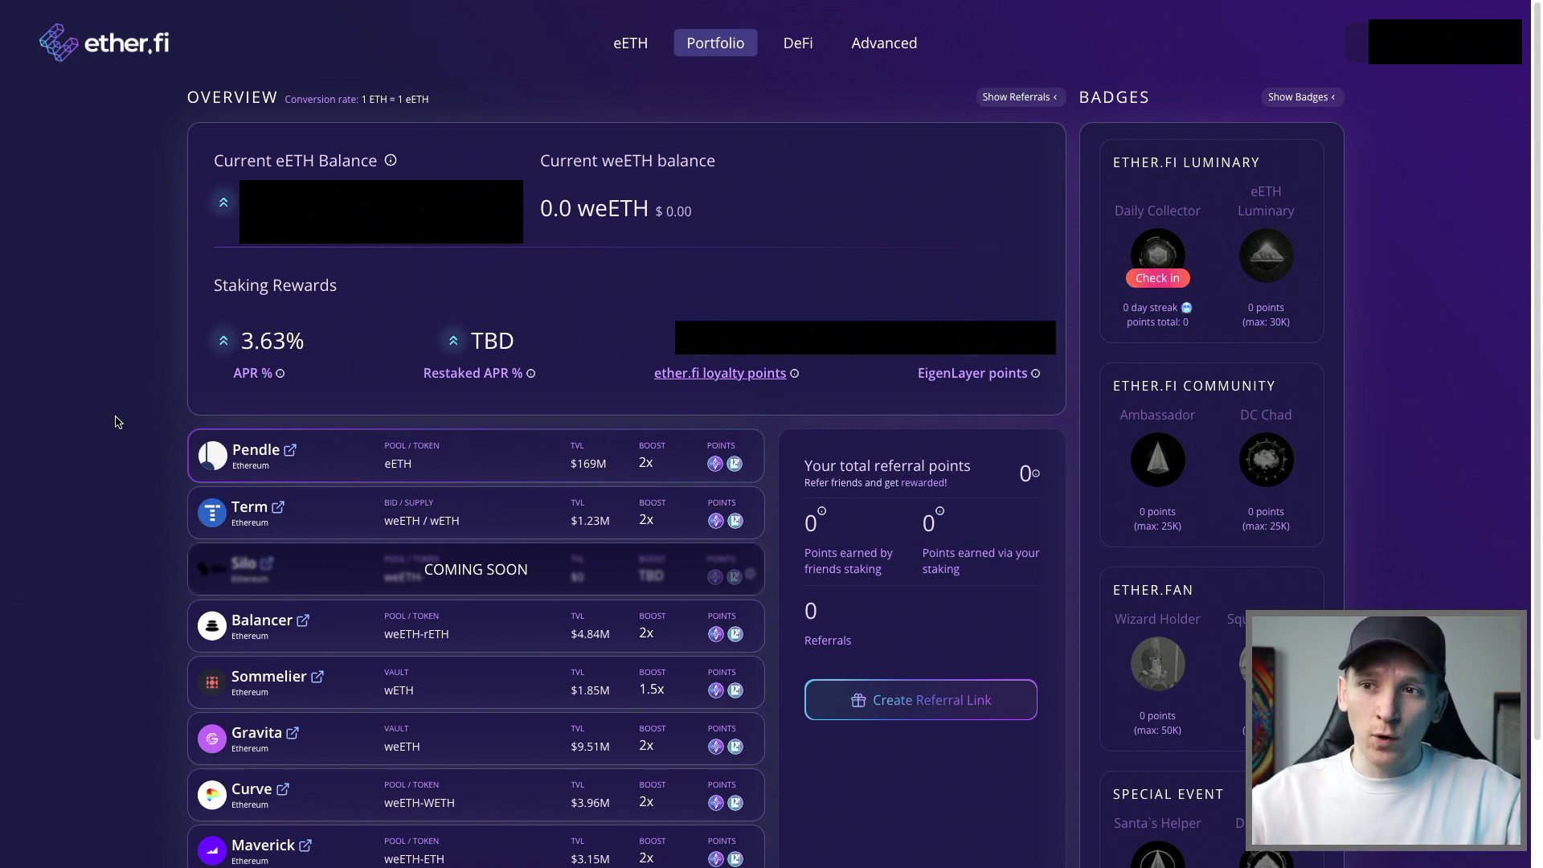
Open Pendle Earn from the ether.fi portfolio and open the Ether.fi eETH fixed yield offer.
{"action": "left_click", "coordinate": [178, 449]}
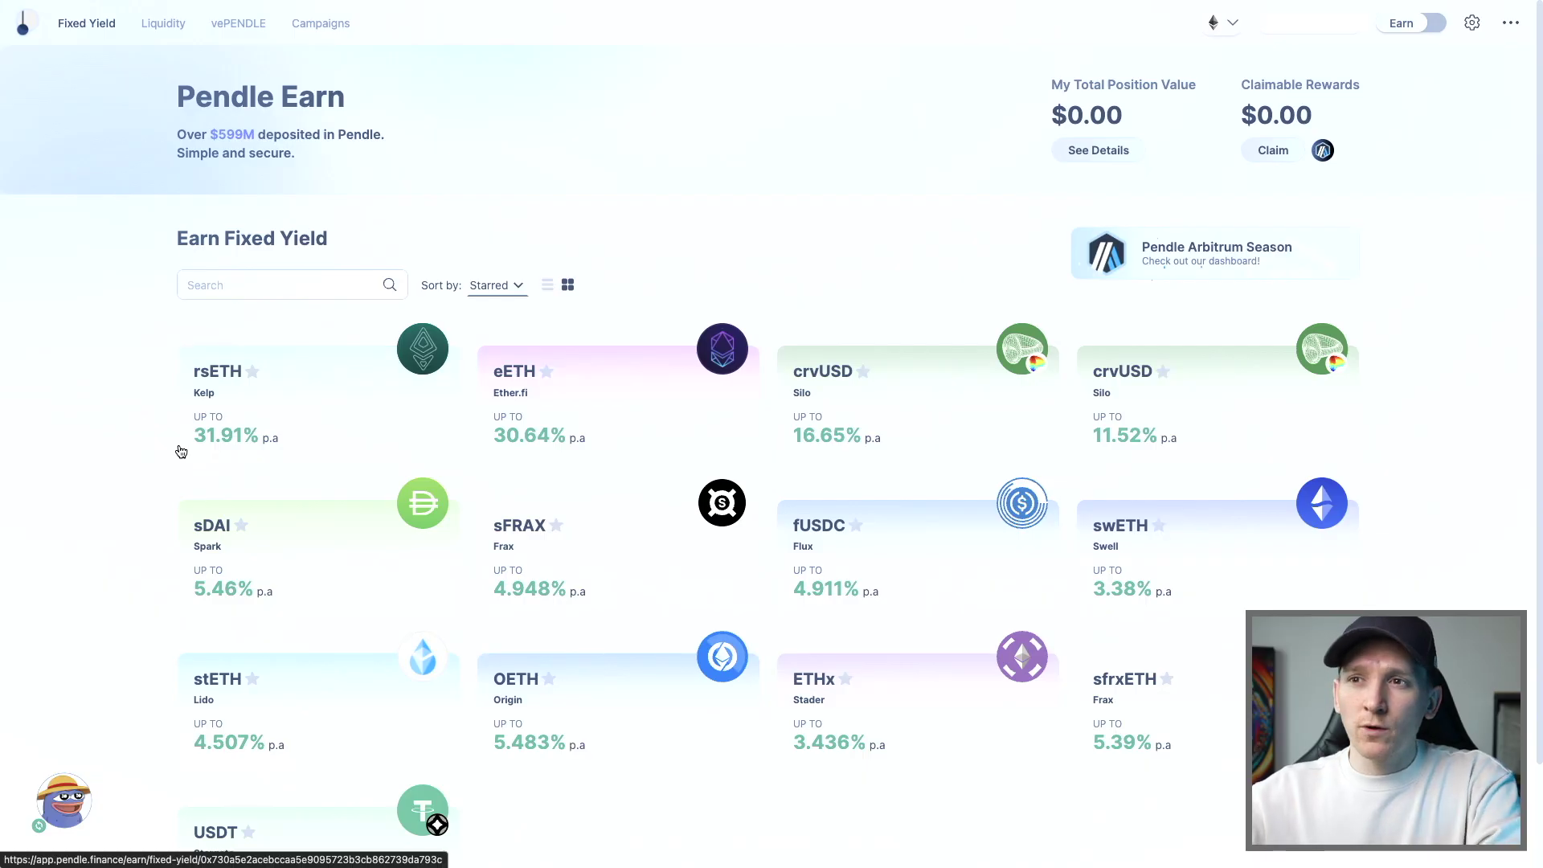
{"action": "left_click_drag", "start_coordinate": [176, 100], "coordinate": [357, 104]}
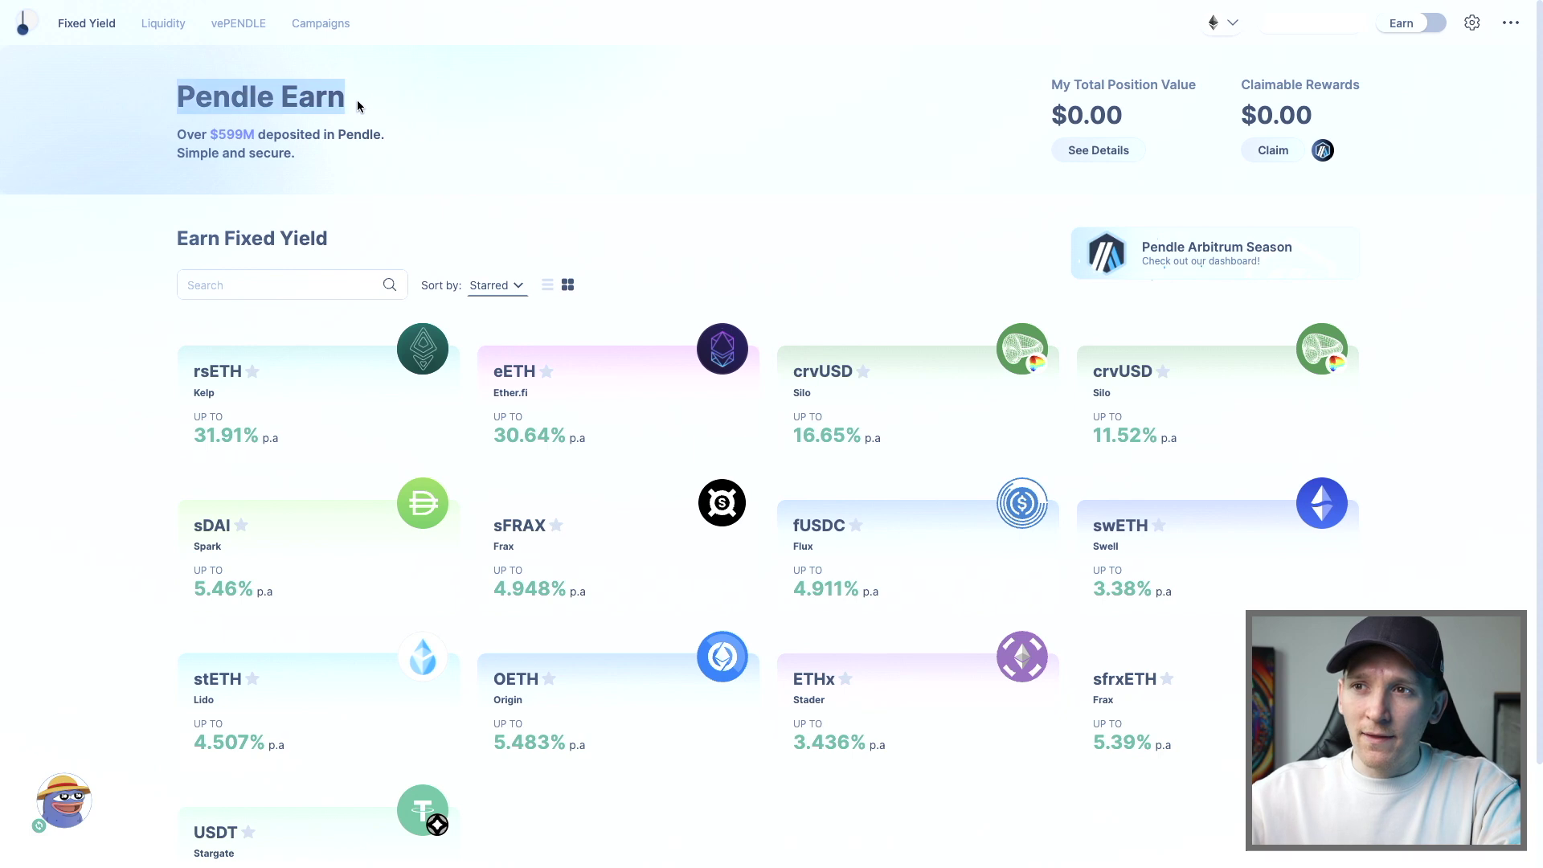
{"action": "left_click", "coordinate": [344, 98]}
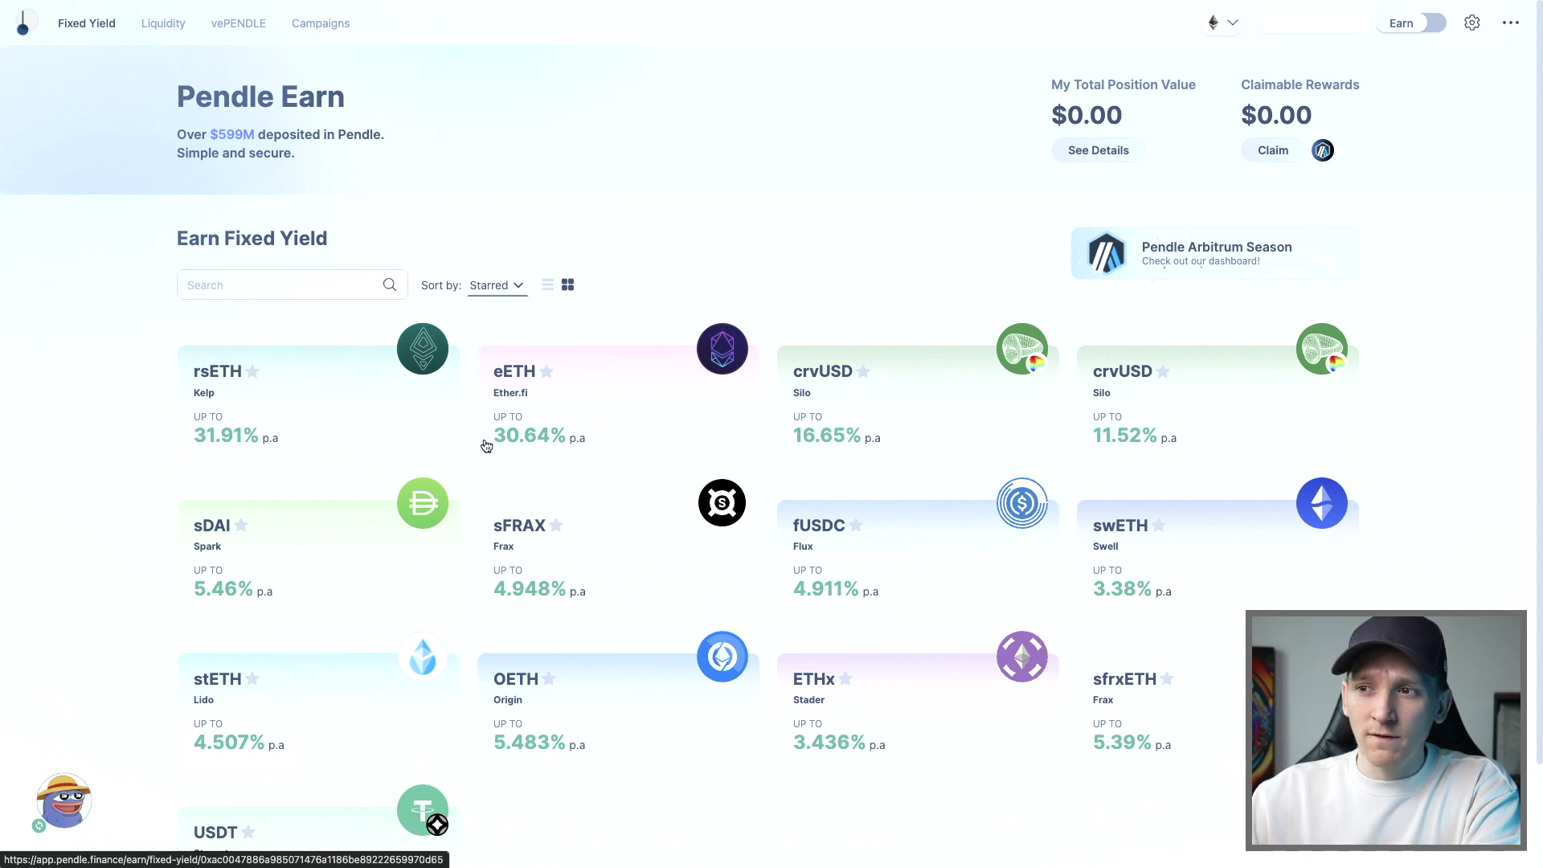
{"action": "left_click", "coordinate": [562, 408]}
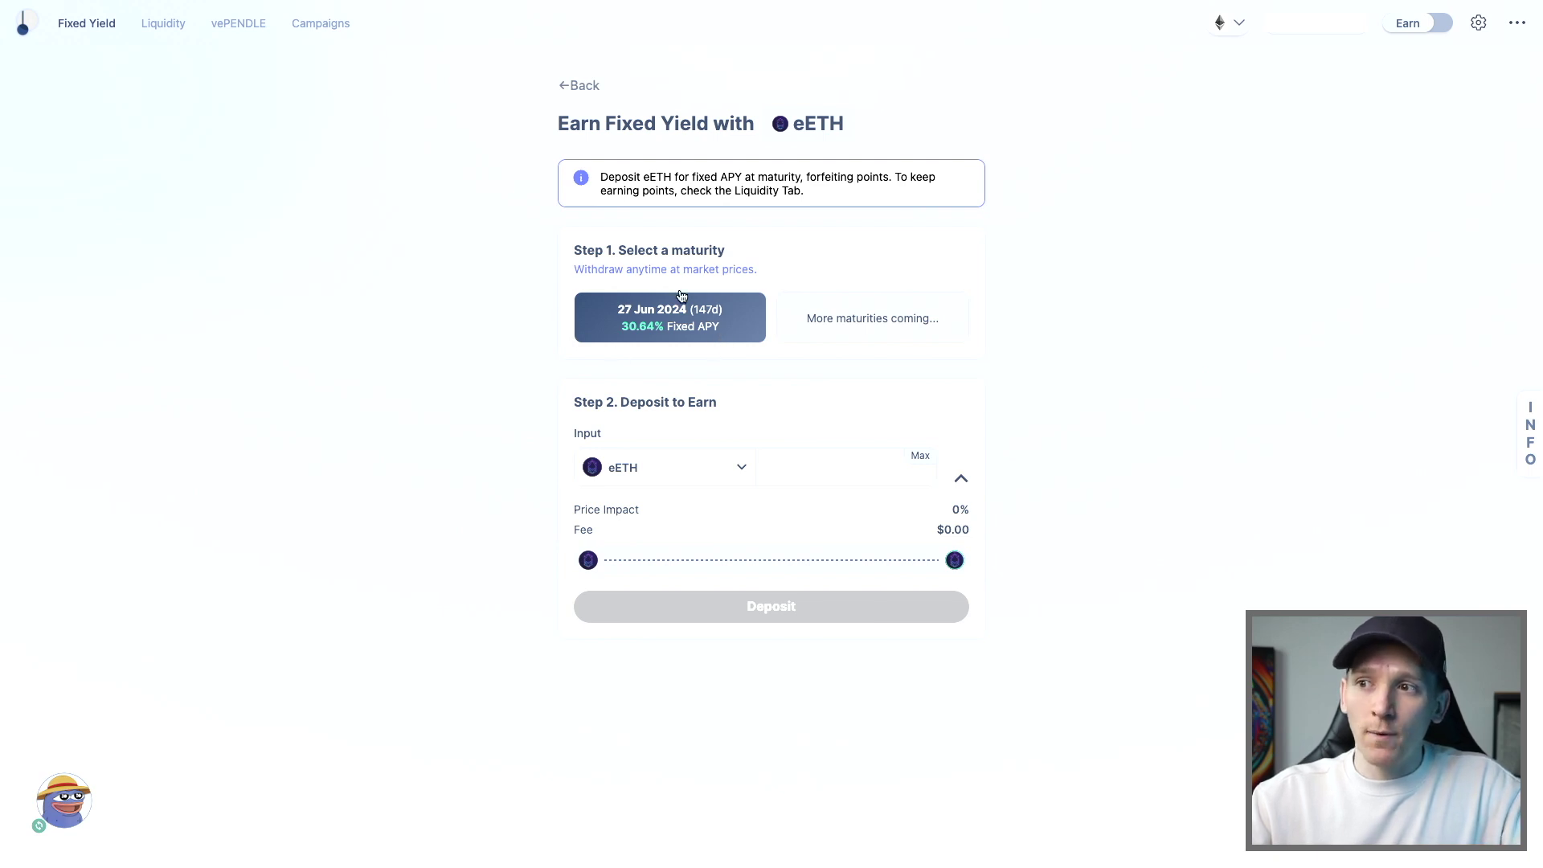
Set the eETH deposit for the 27 Jun 2024 maturity to 1, and open and close its deposit review without approving.
{"action": "left_click_drag", "start_coordinate": [623, 314], "coordinate": [1161, 265]}
{"action": "left_click", "coordinate": [1161, 264]}
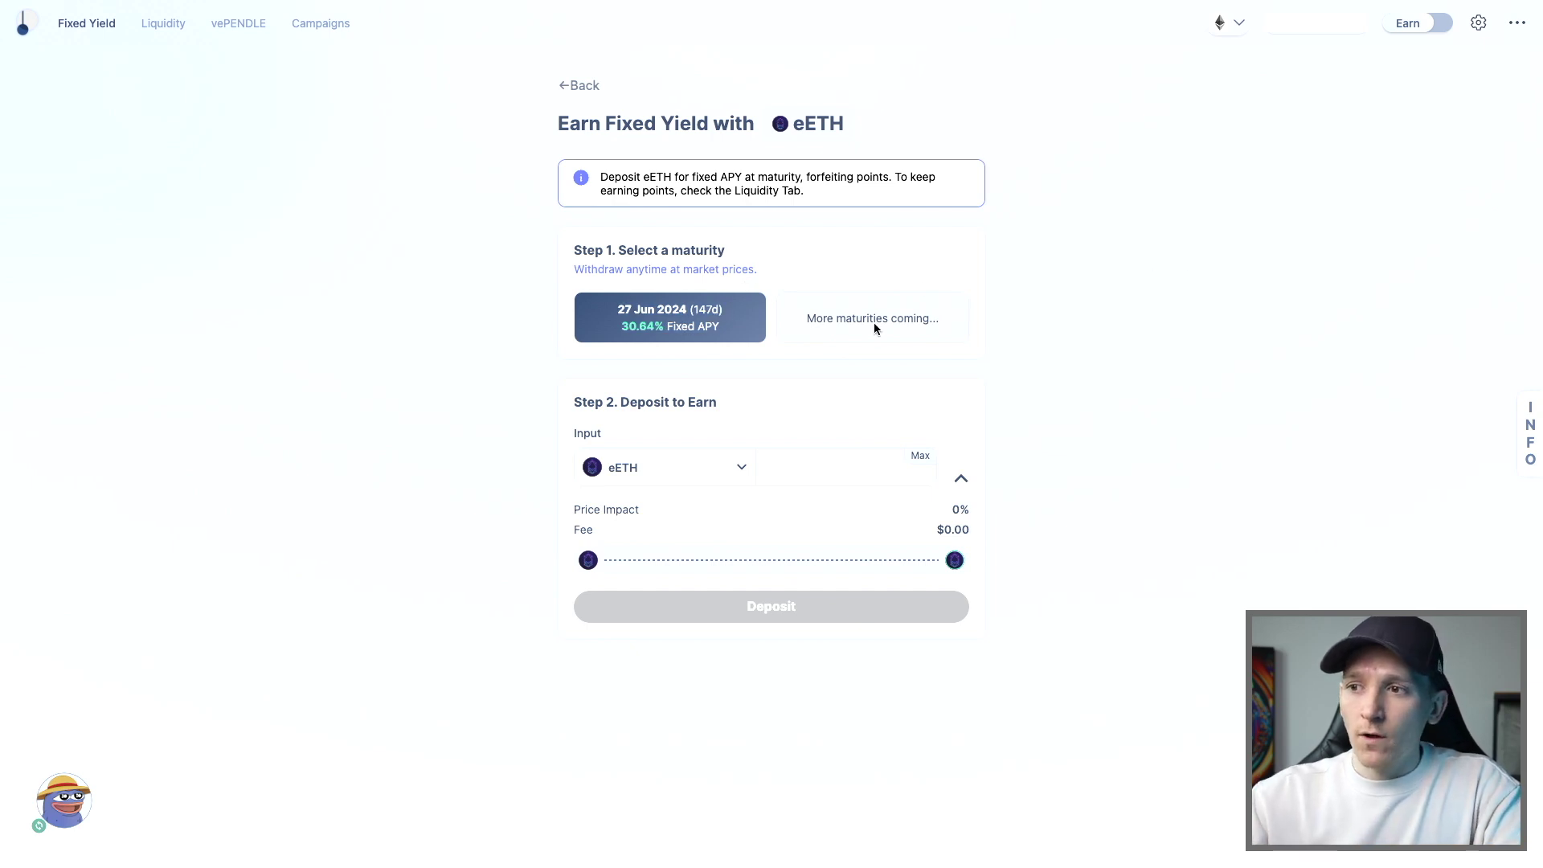
{"action": "left_click", "coordinate": [798, 471]}
{"action": "type", "text": "1"}
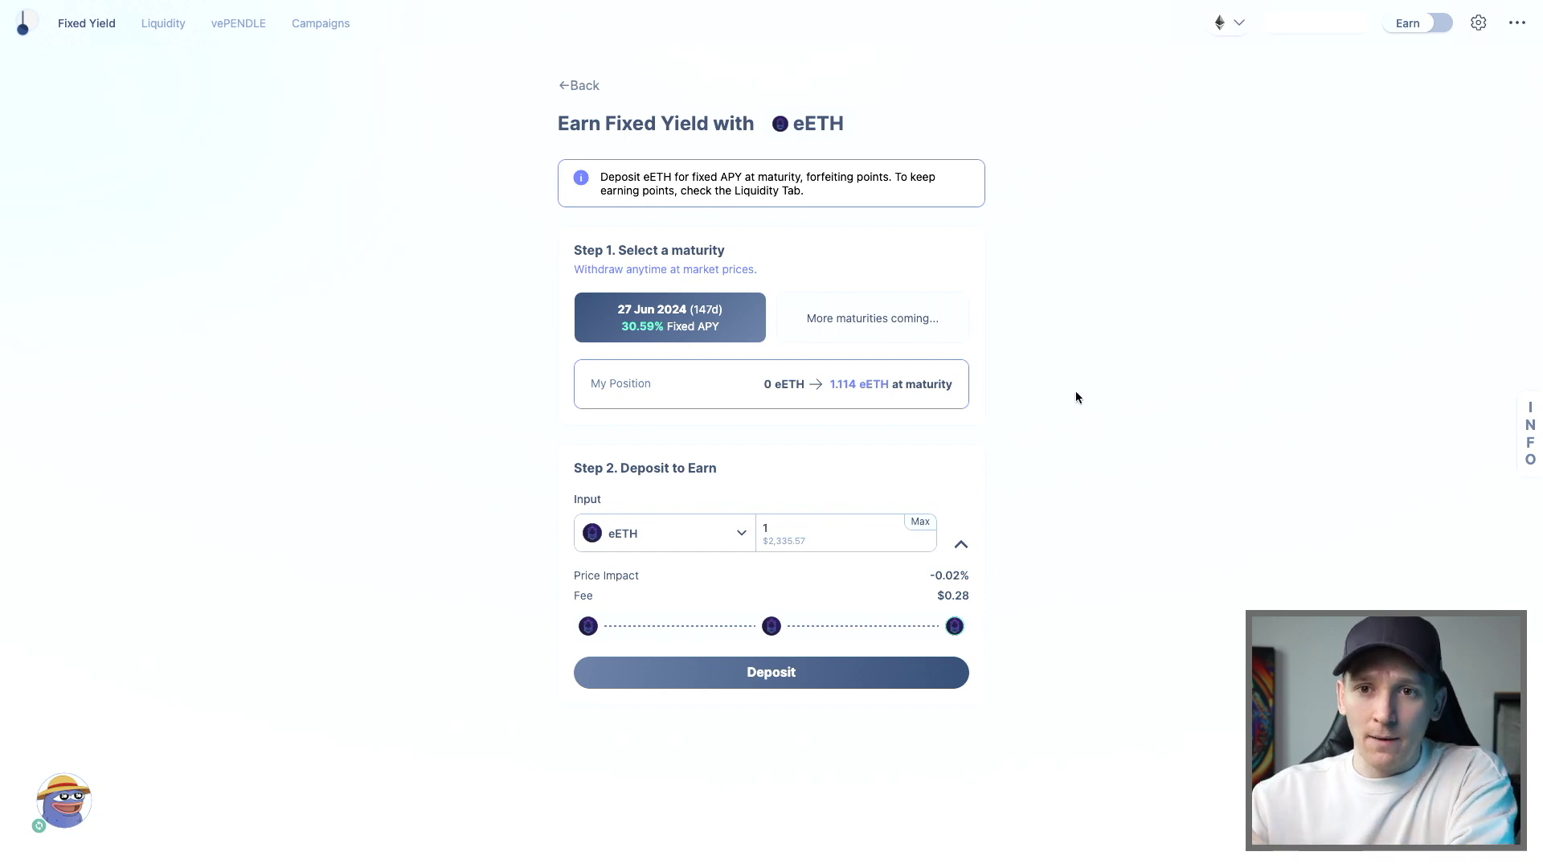
{"action": "left_click", "coordinate": [737, 682]}
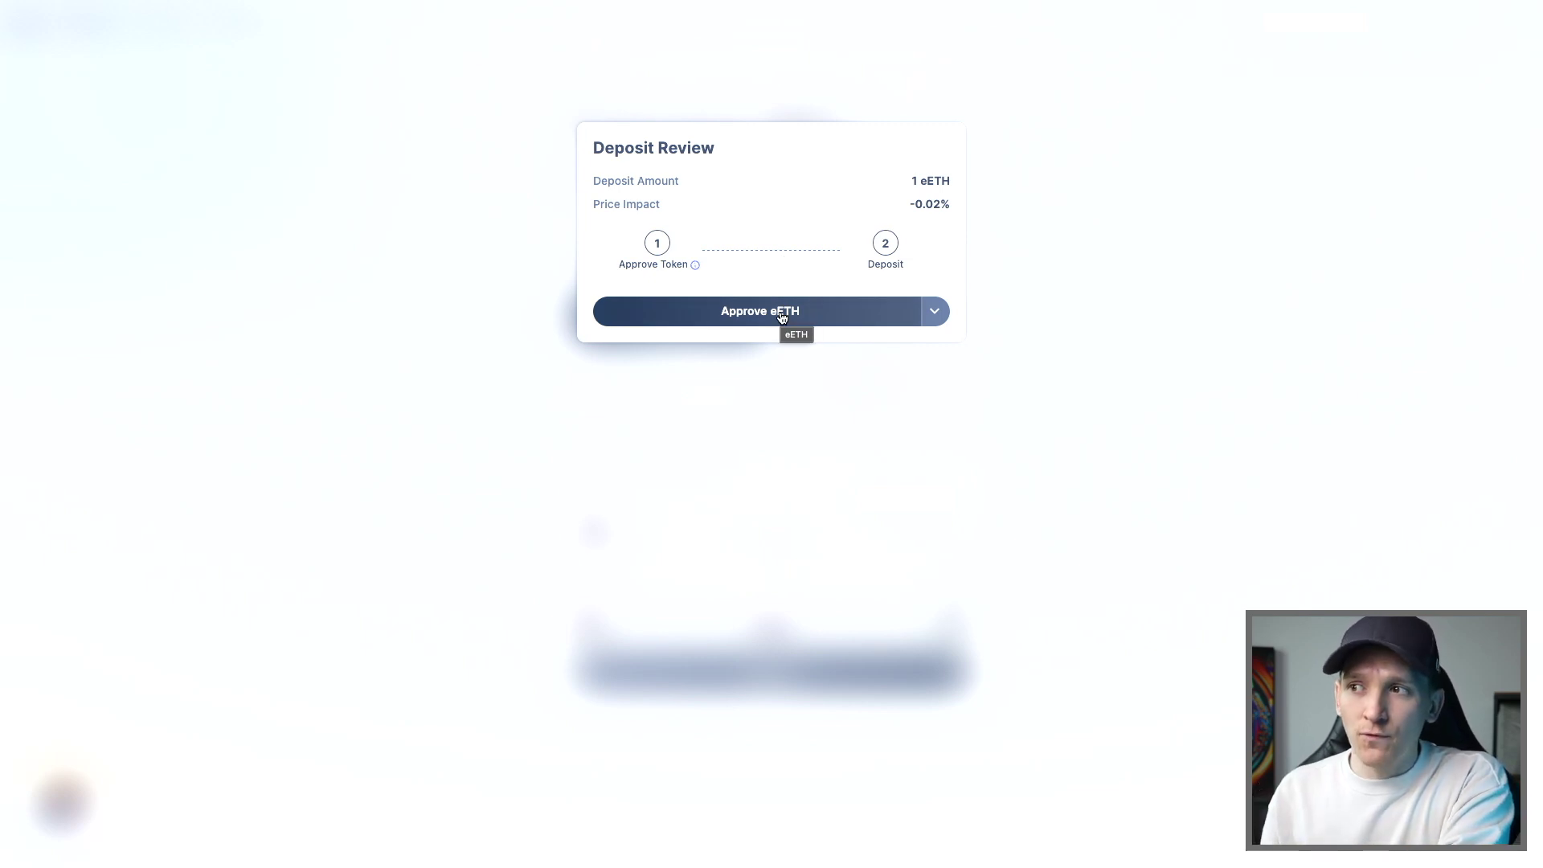
{"action": "left_click", "coordinate": [1206, 448]}
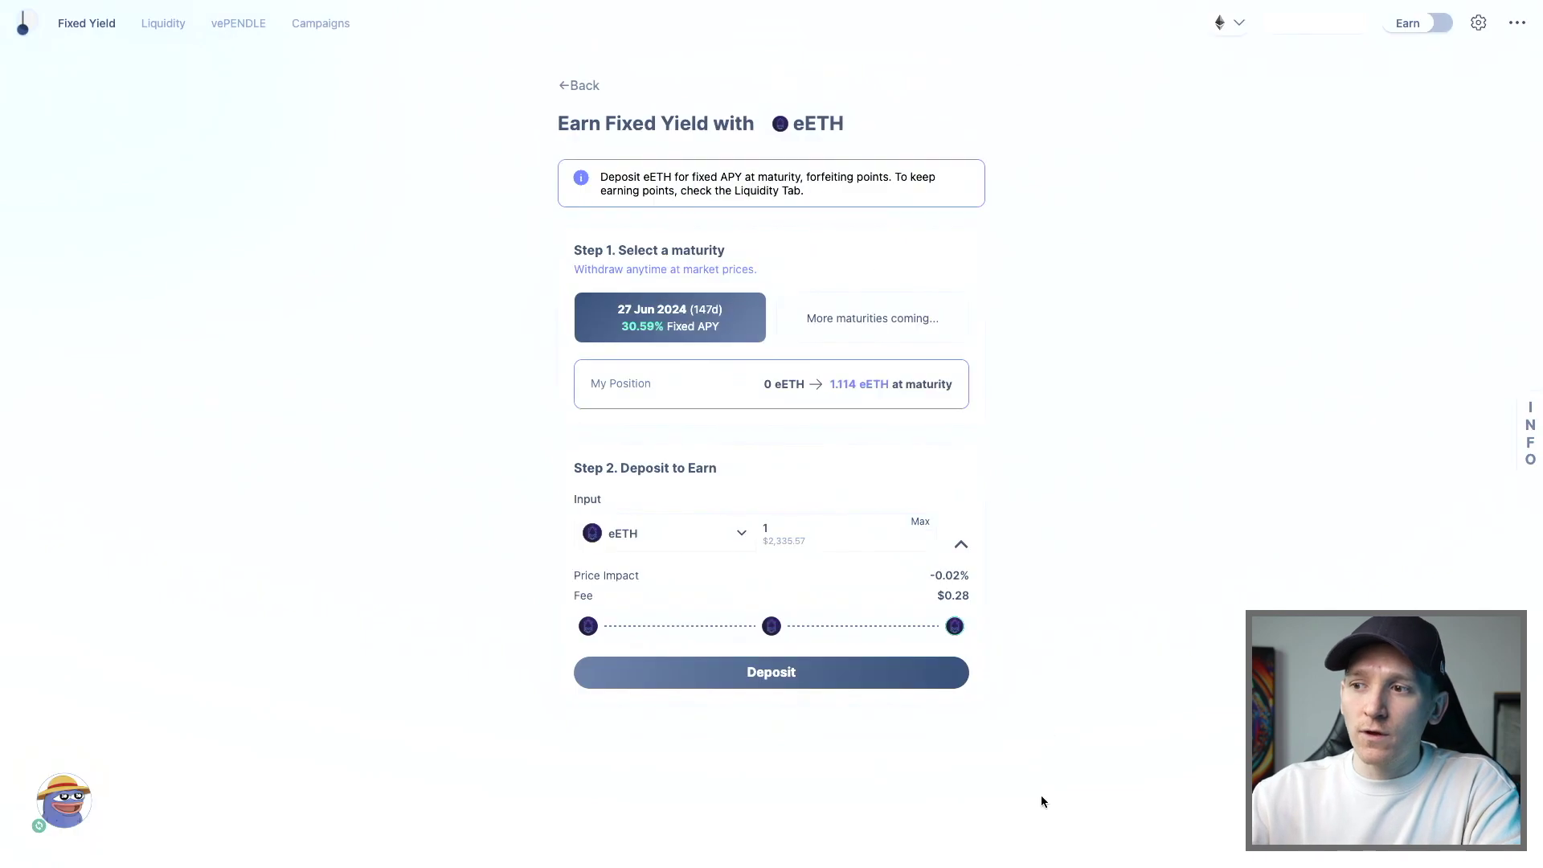